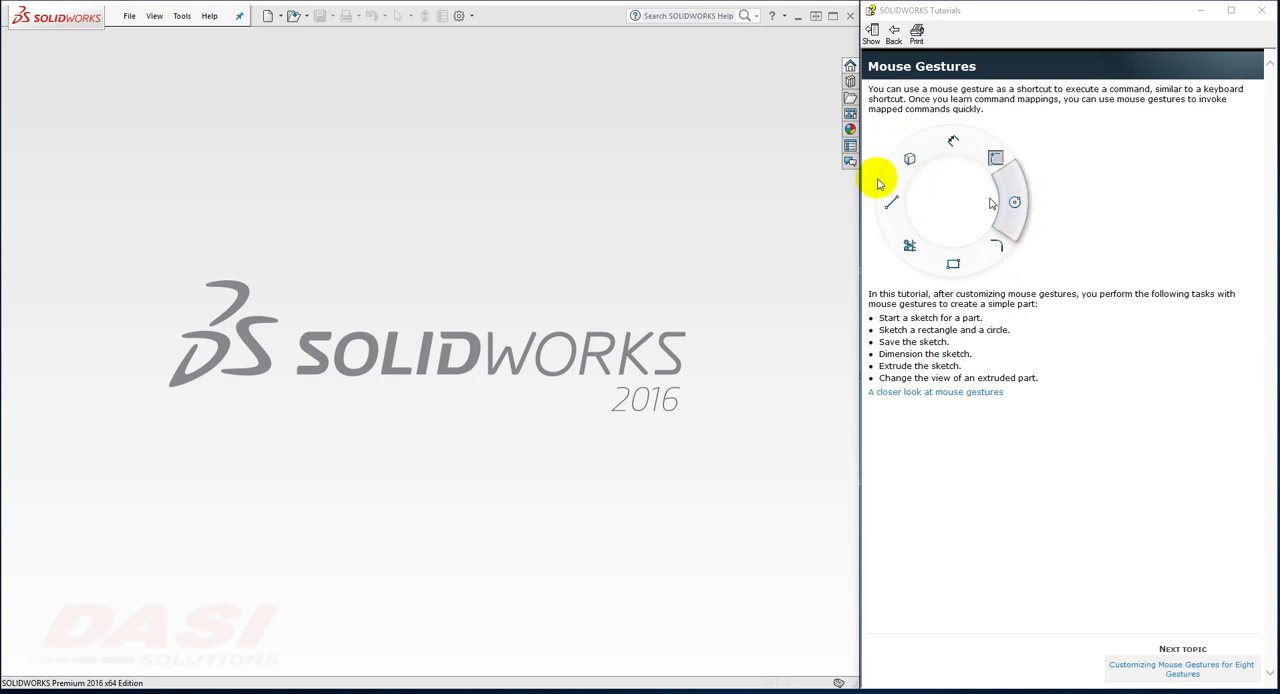
Step: Advance the tutorial to customizing eight mouse gestures, create a new part document and set its units to IPS (inch, pound, second)
left_click(1120, 667)
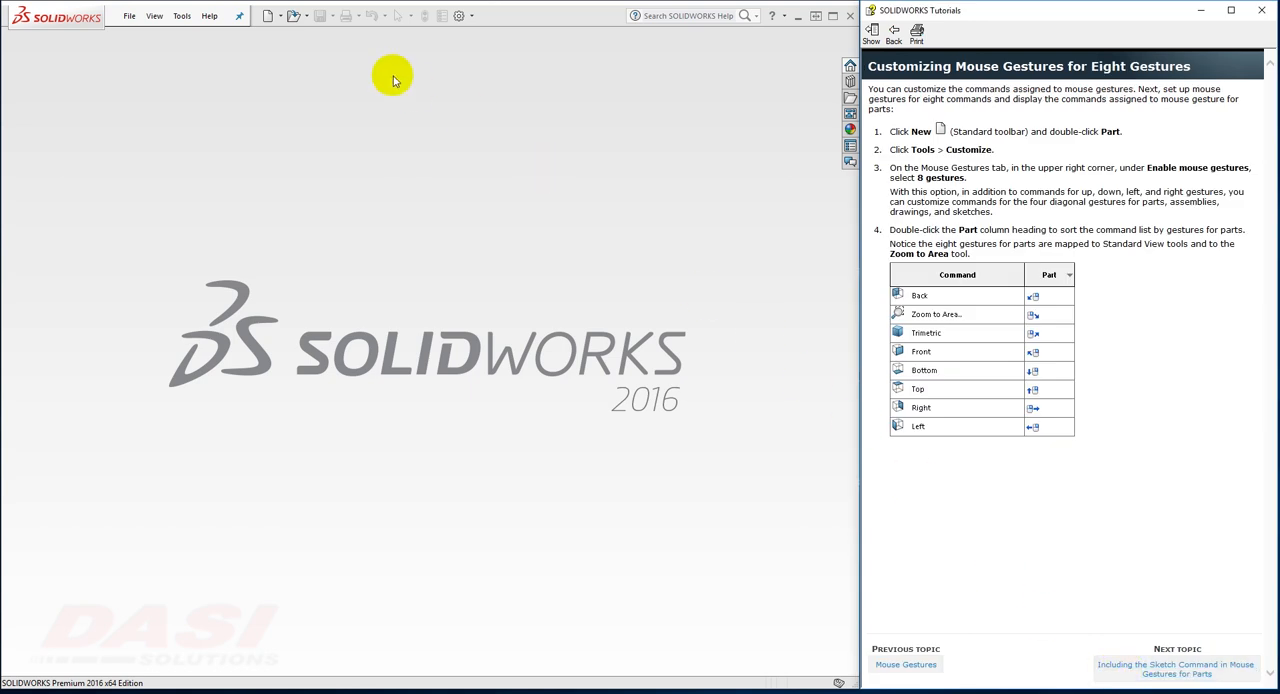
left_click(270, 17)
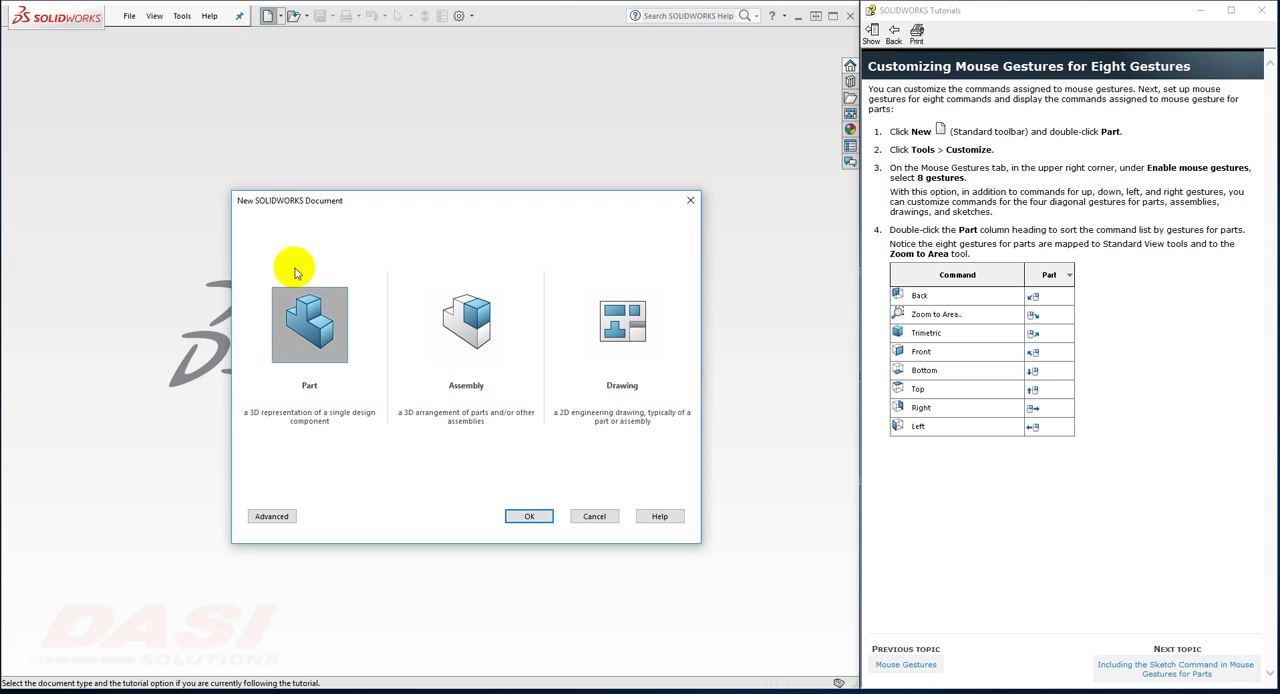
double_click(310, 320)
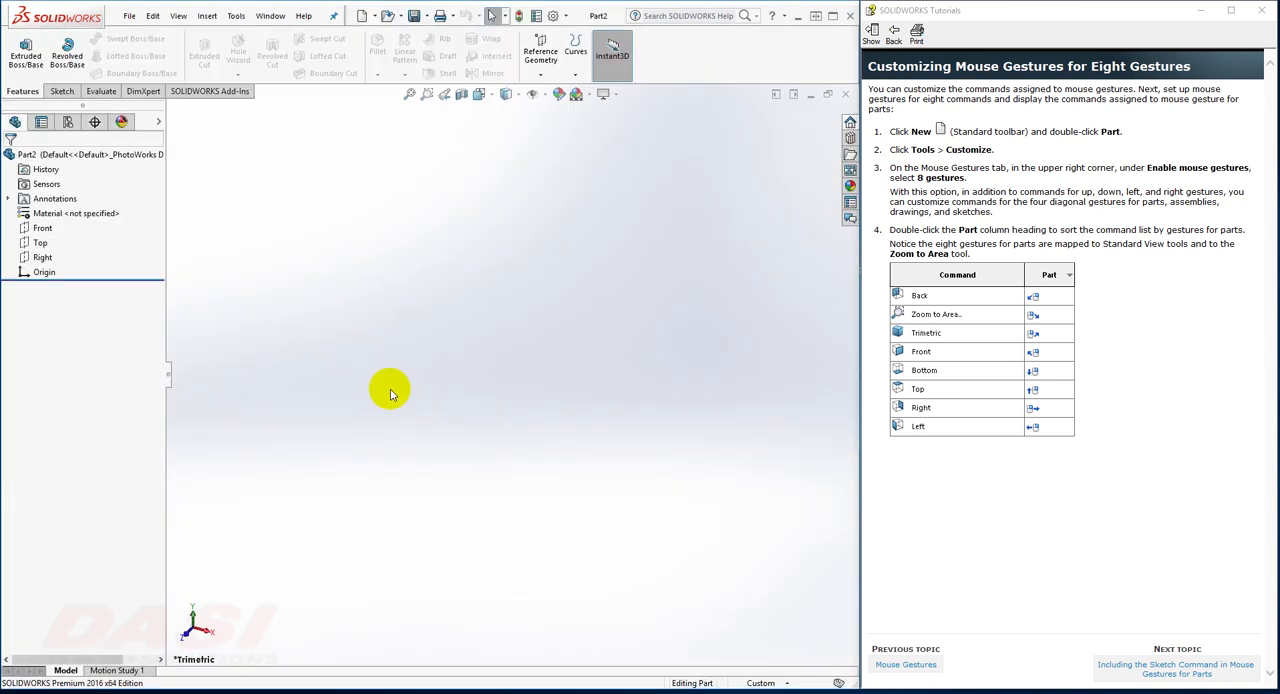
left_click(760, 682)
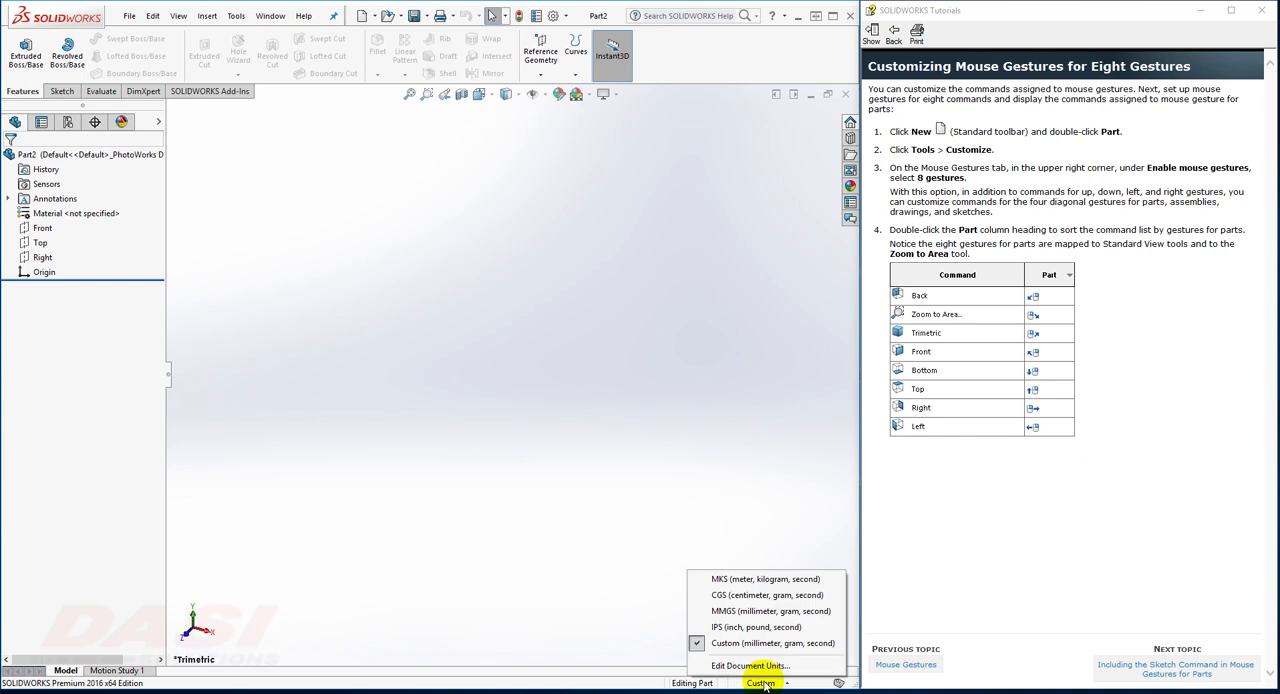
left_click(759, 627)
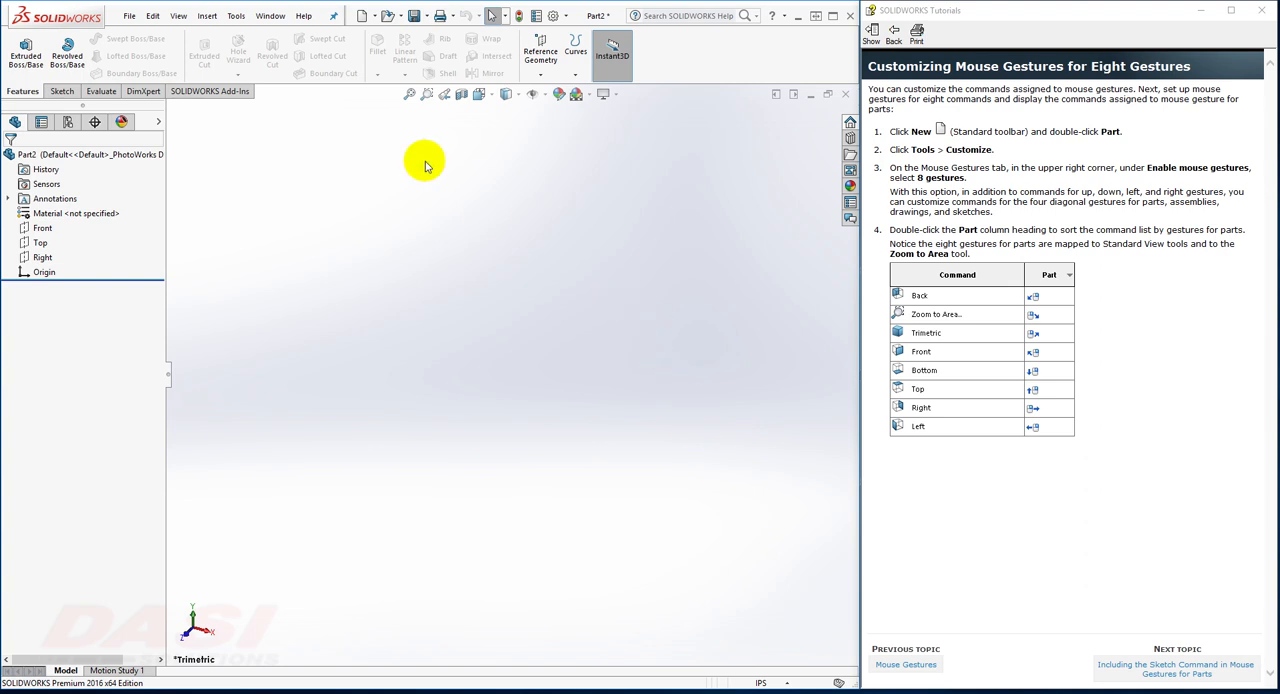
Step: Open the mouse gesture customization settings and sort the command list by the gestures assigned for parts
left_click(235, 20)
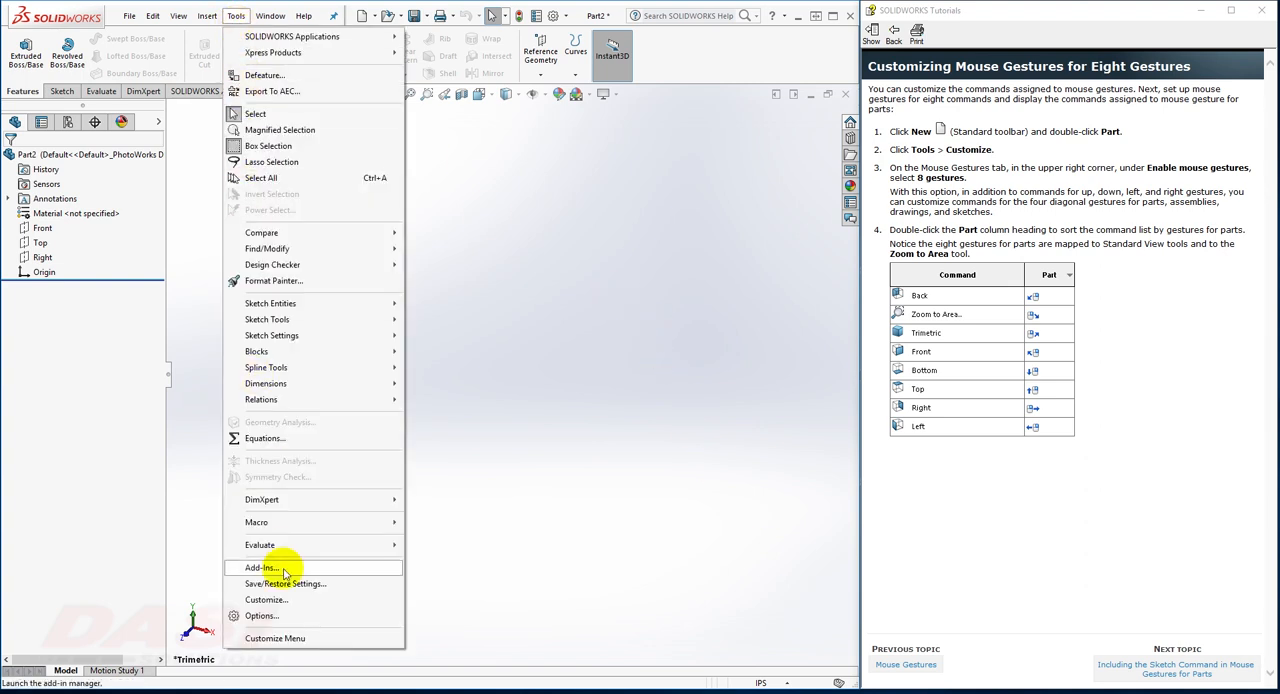
left_click(266, 600)
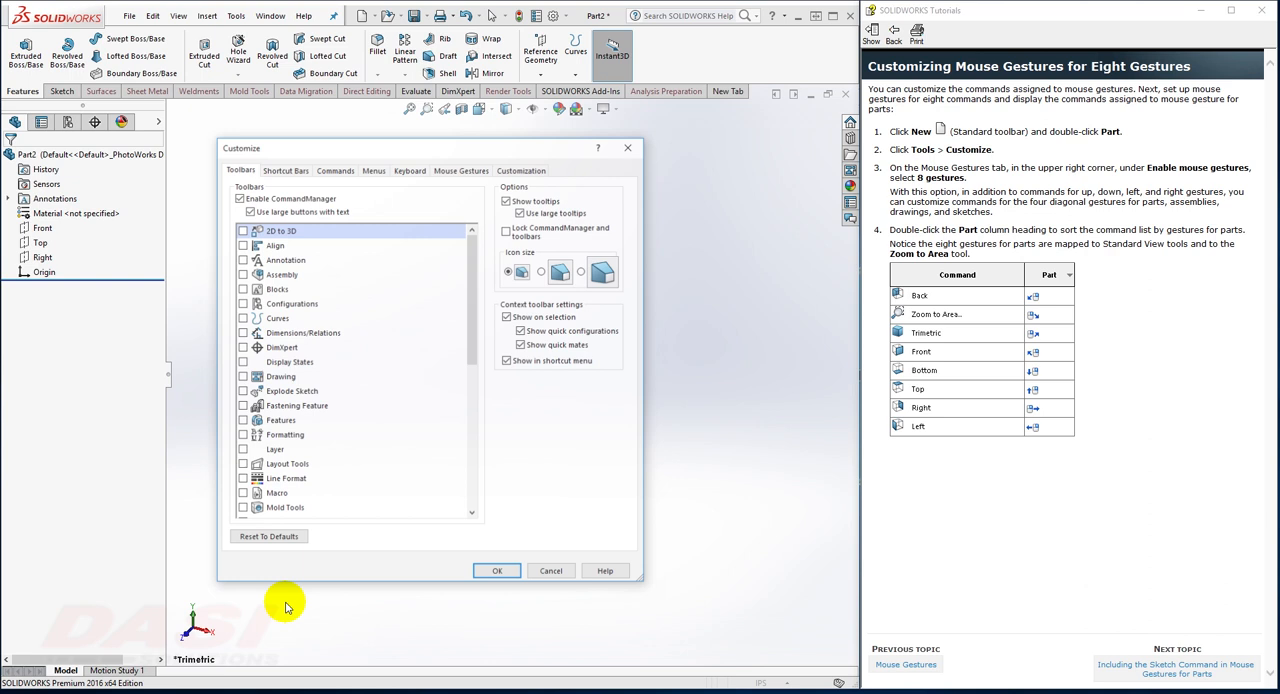
left_click(461, 172)
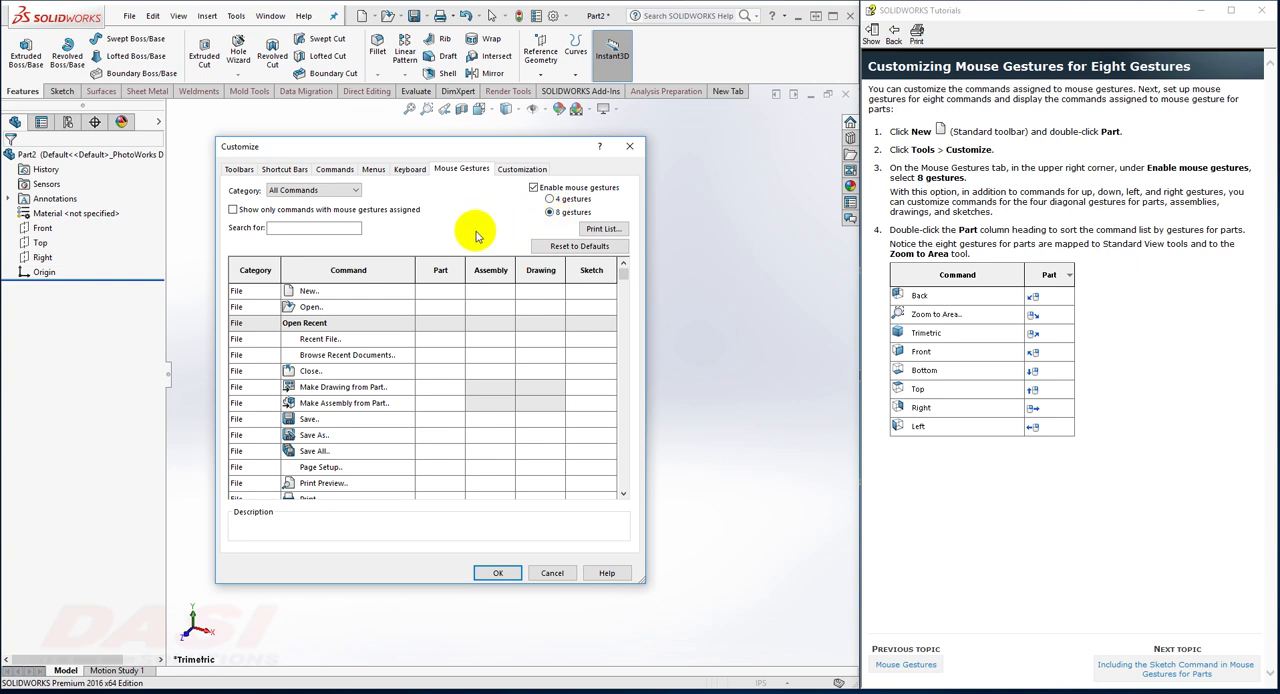
double_click(440, 274)
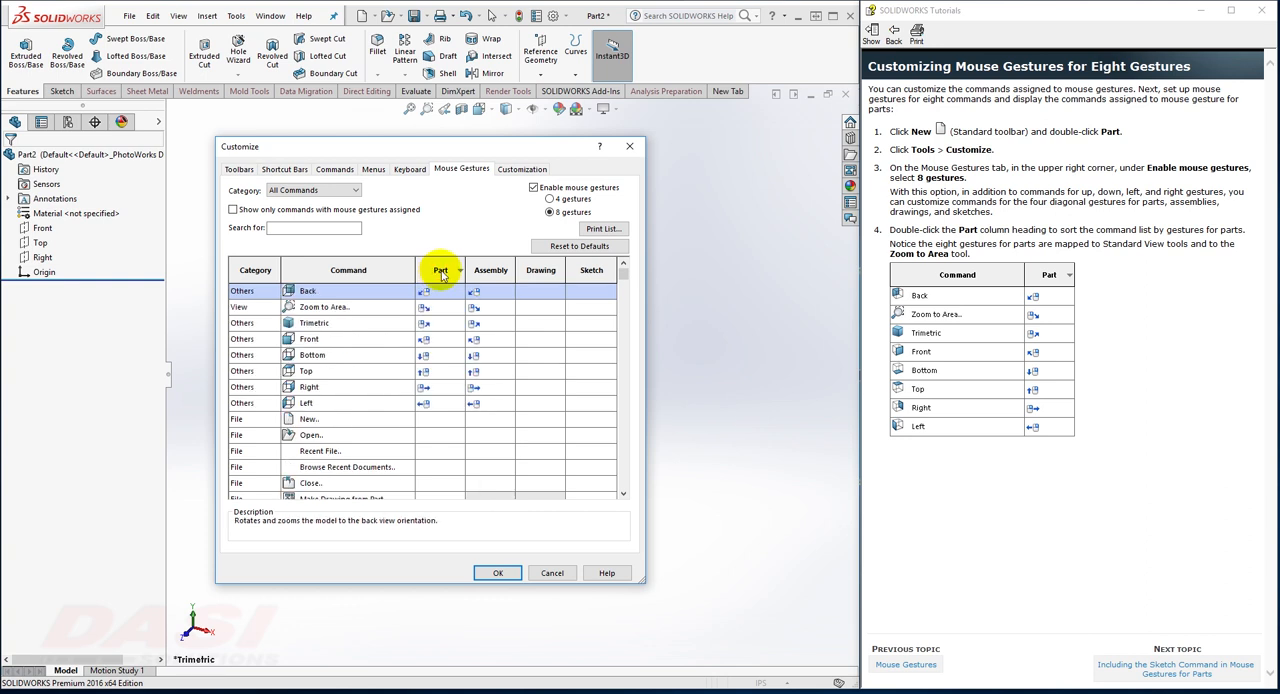
Step: Following the next tutorial topic, find the Sketch command in the Insert category and assign it the upper-right diagonal gesture for parts
left_click(1122, 668)
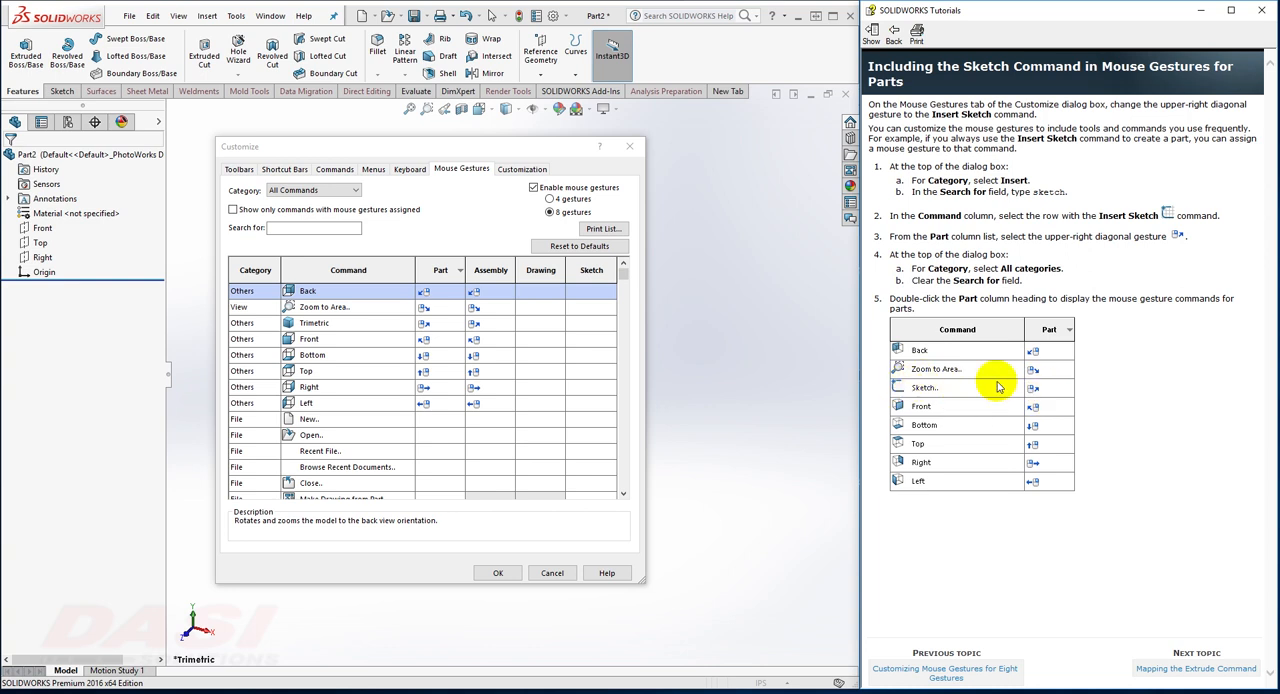
left_click(328, 191)
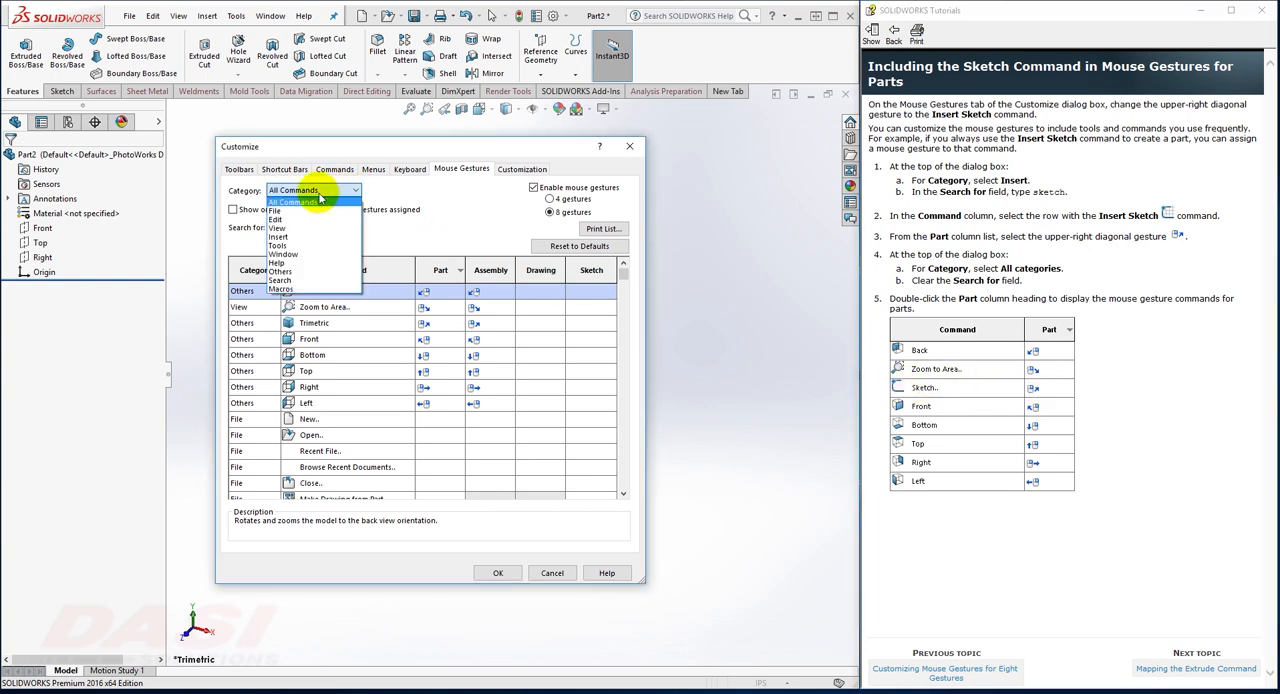
left_click(295, 238)
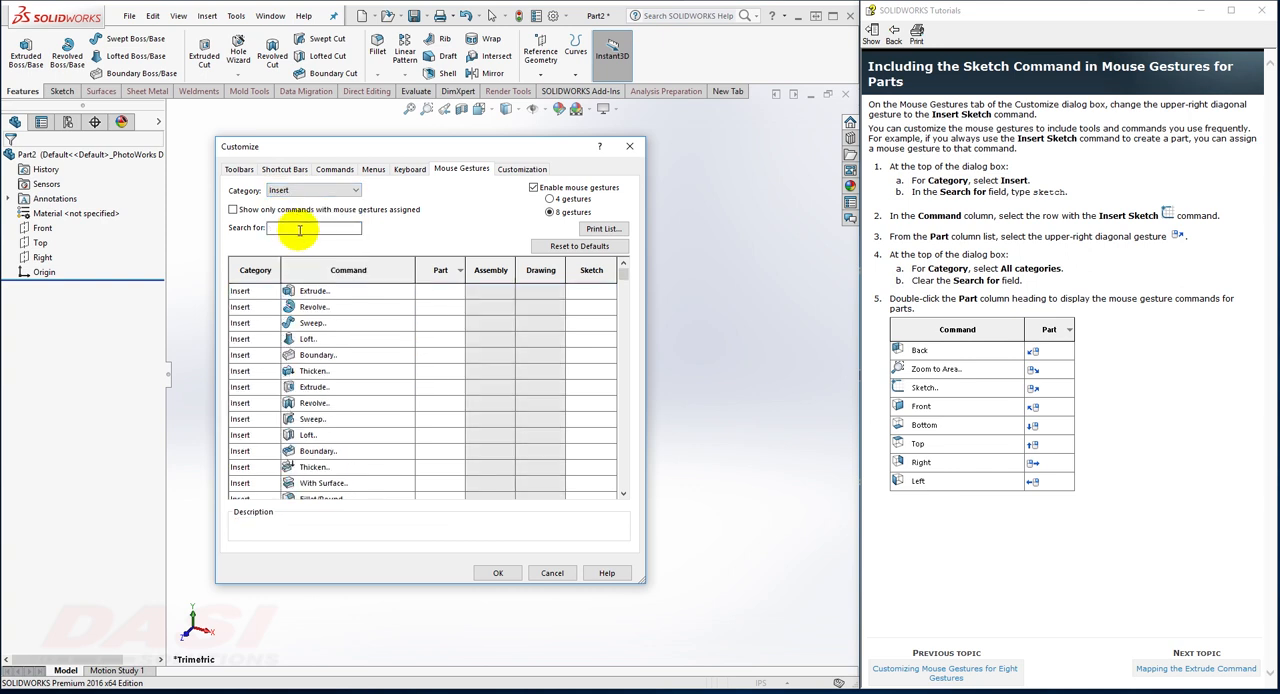
left_click(300, 228)
type("s")
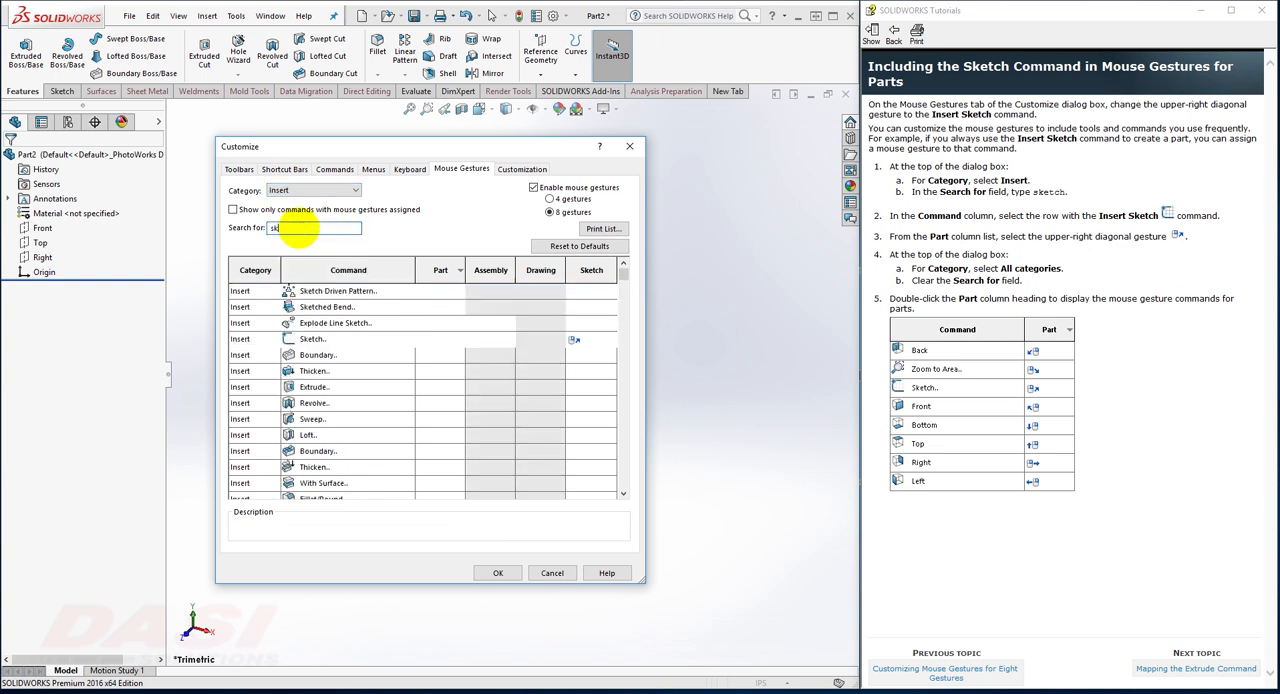
type("k")
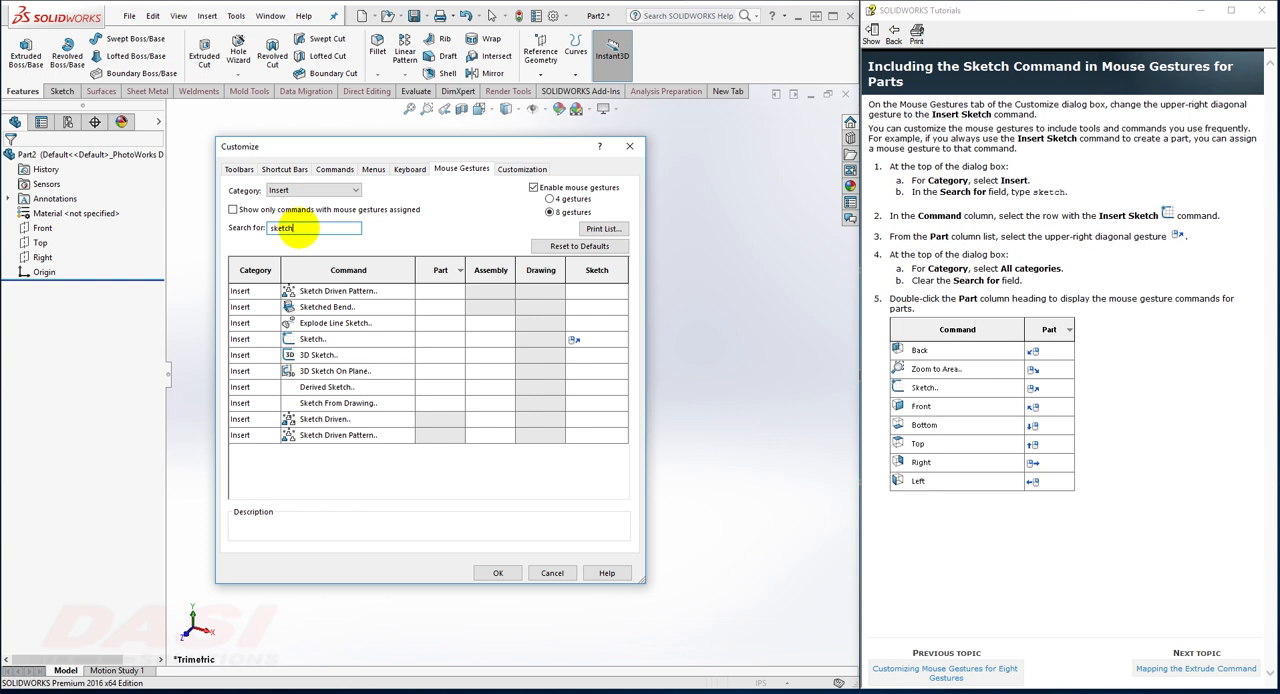
left_click(333, 343)
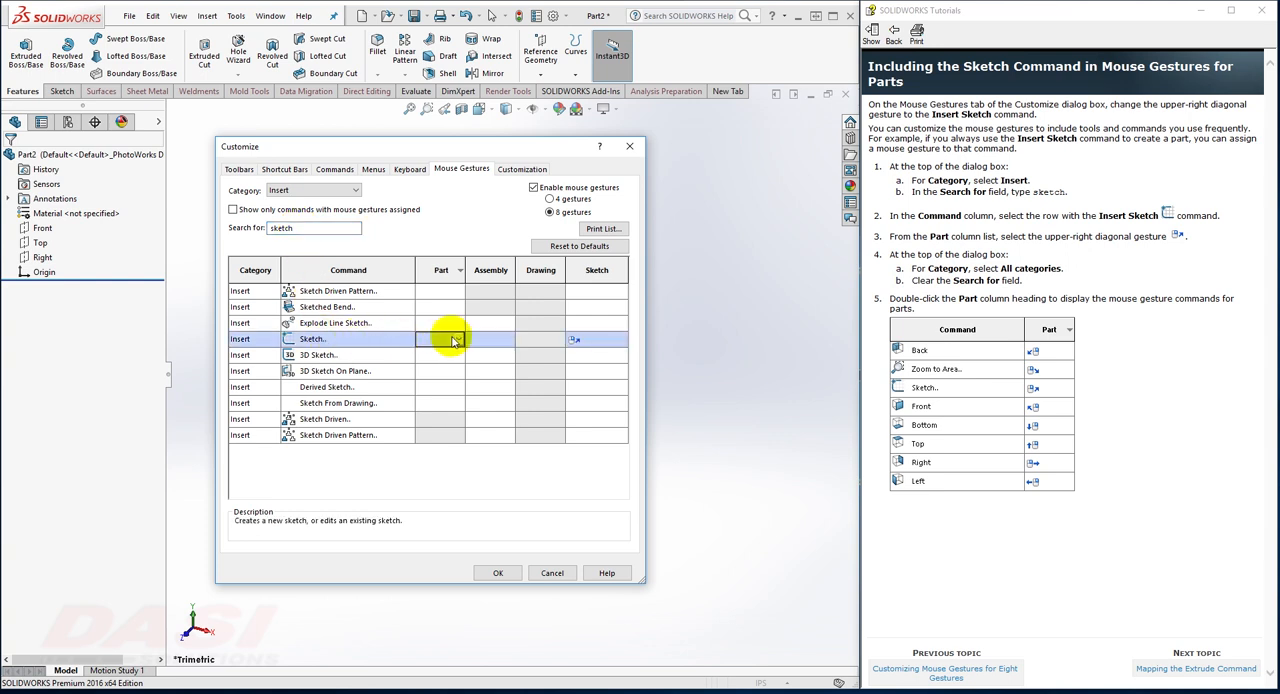
left_click(459, 341)
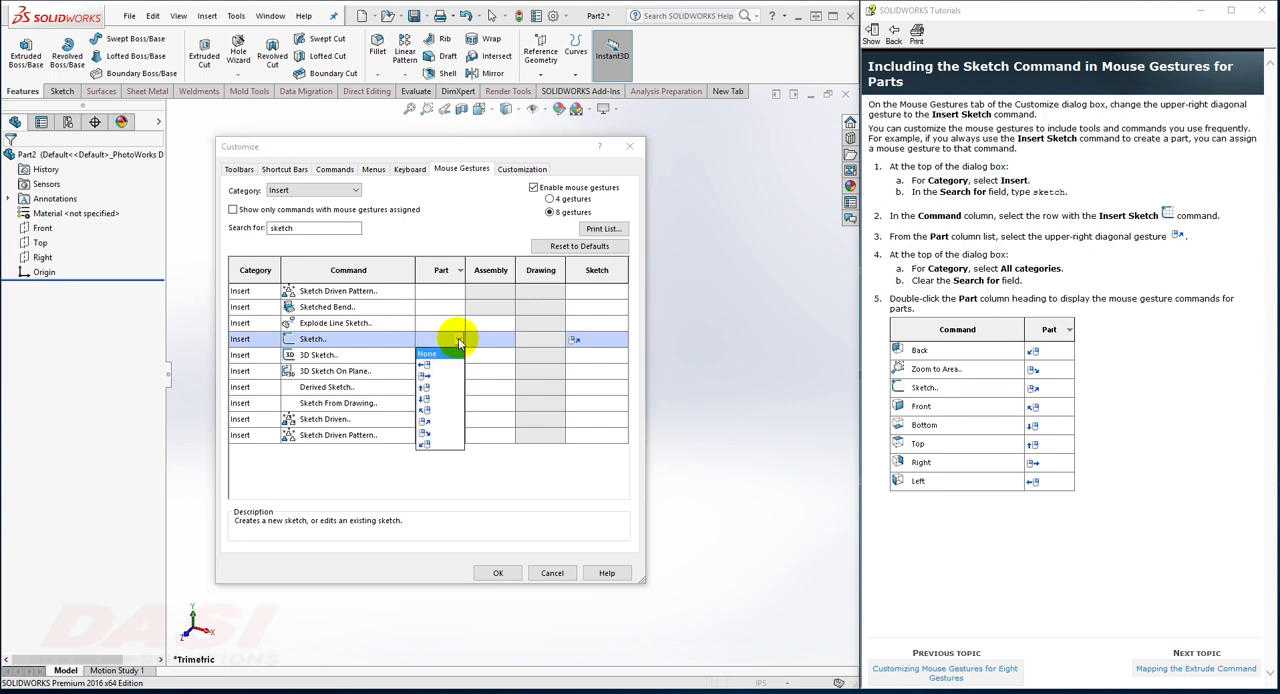
left_click(429, 424)
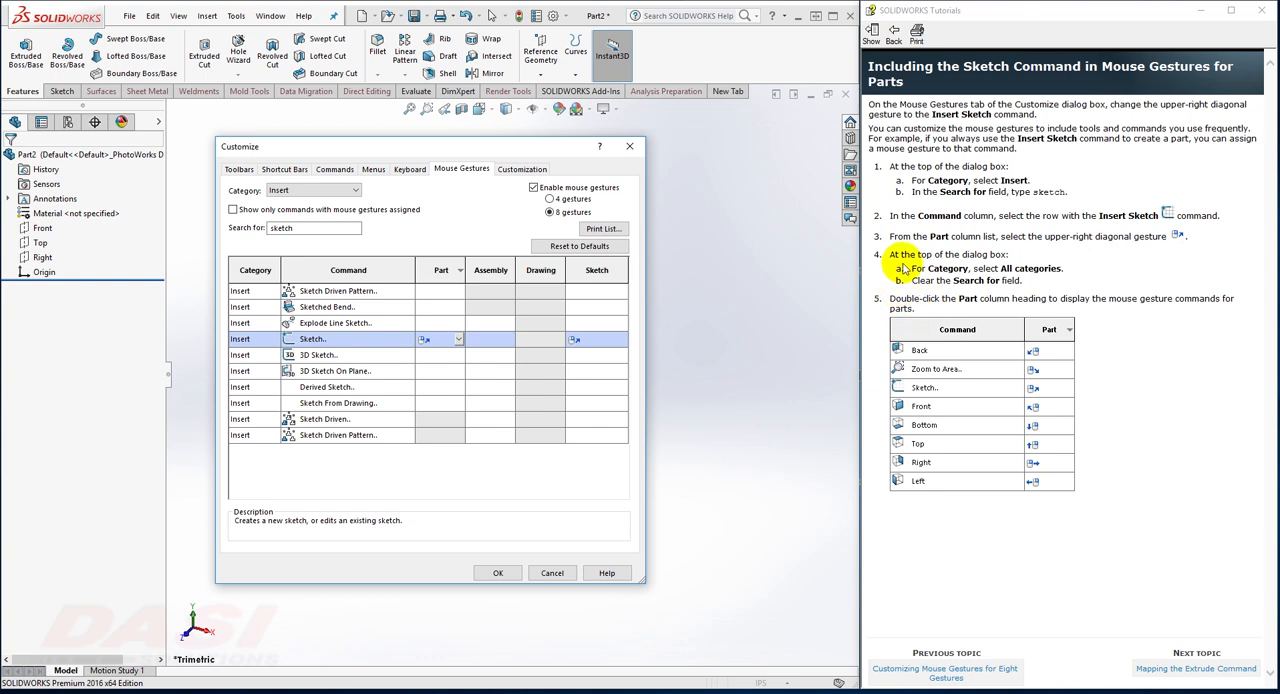
Step: Following the next tutorial topic, search for "extrude" and assign the lower-right diagonal part gesture to the boss Extrude command
left_click(1151, 670)
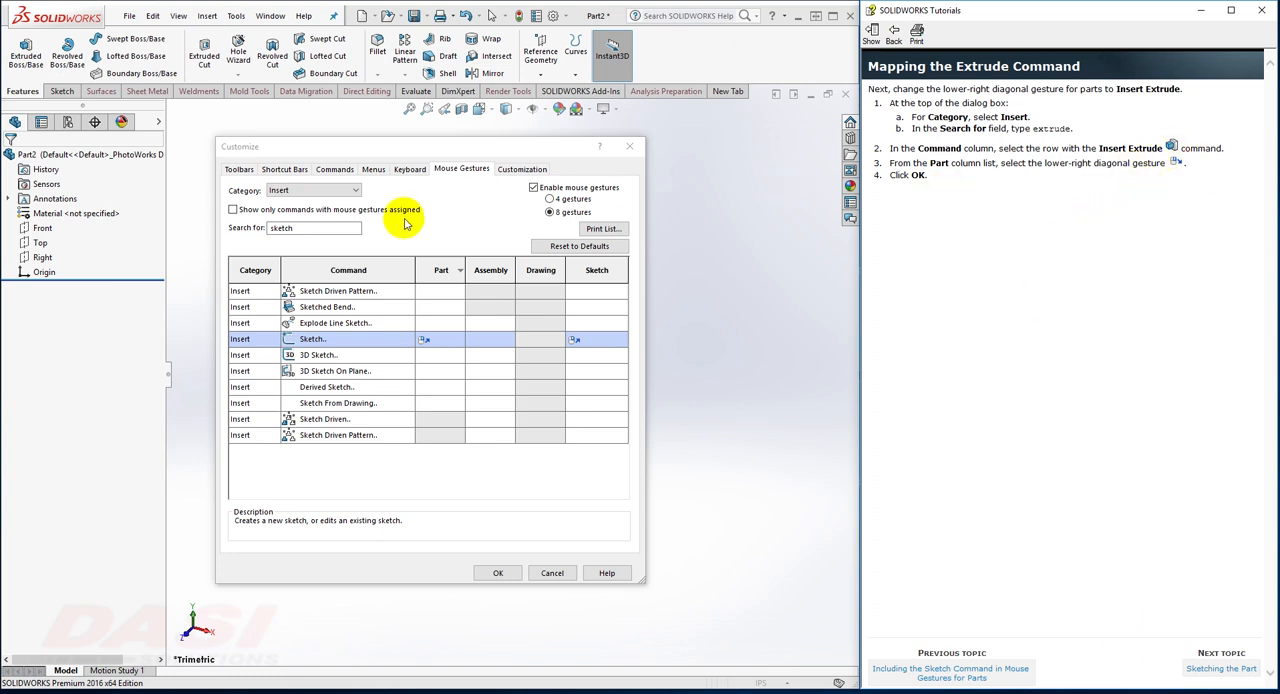
left_click_drag(314, 228, 258, 227)
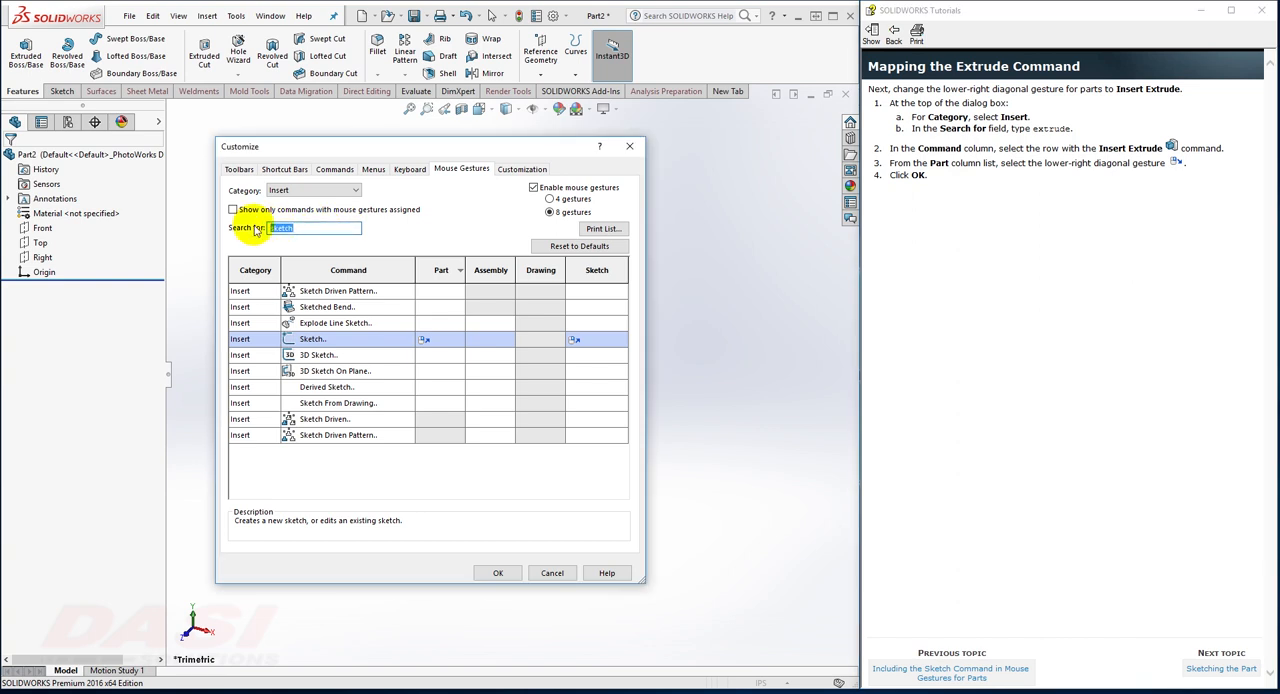
type("extrude")
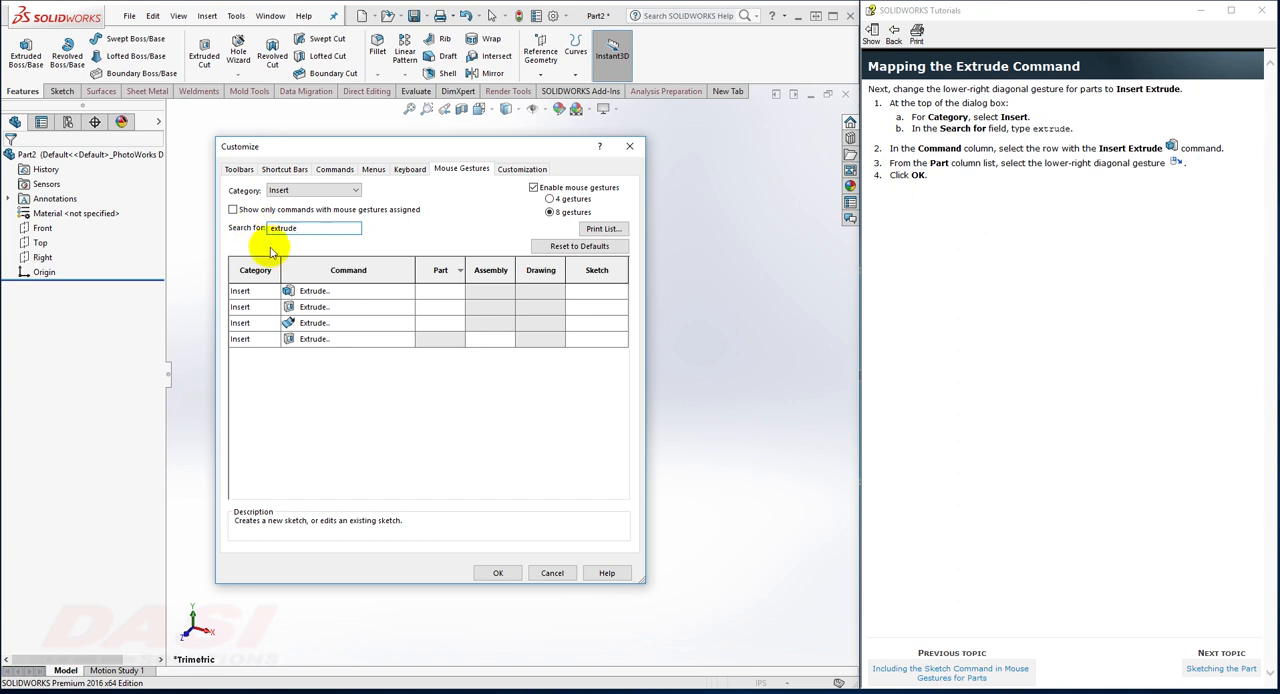
left_click(325, 292)
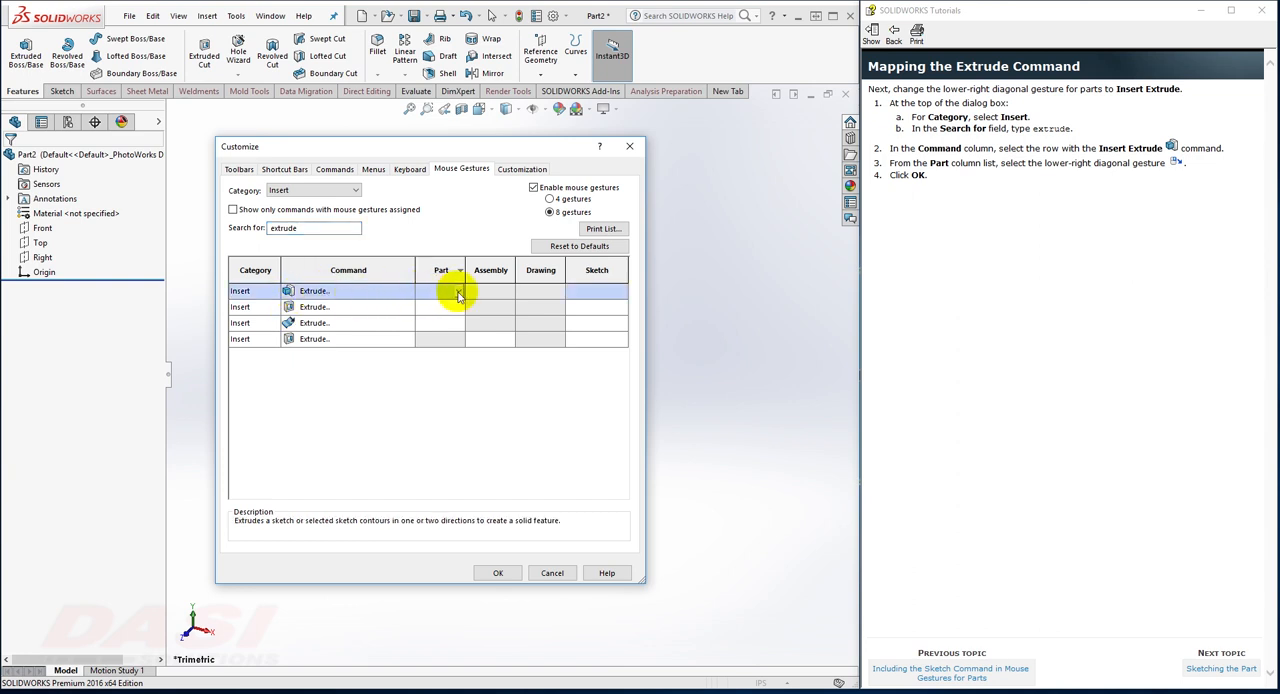
left_click(459, 292)
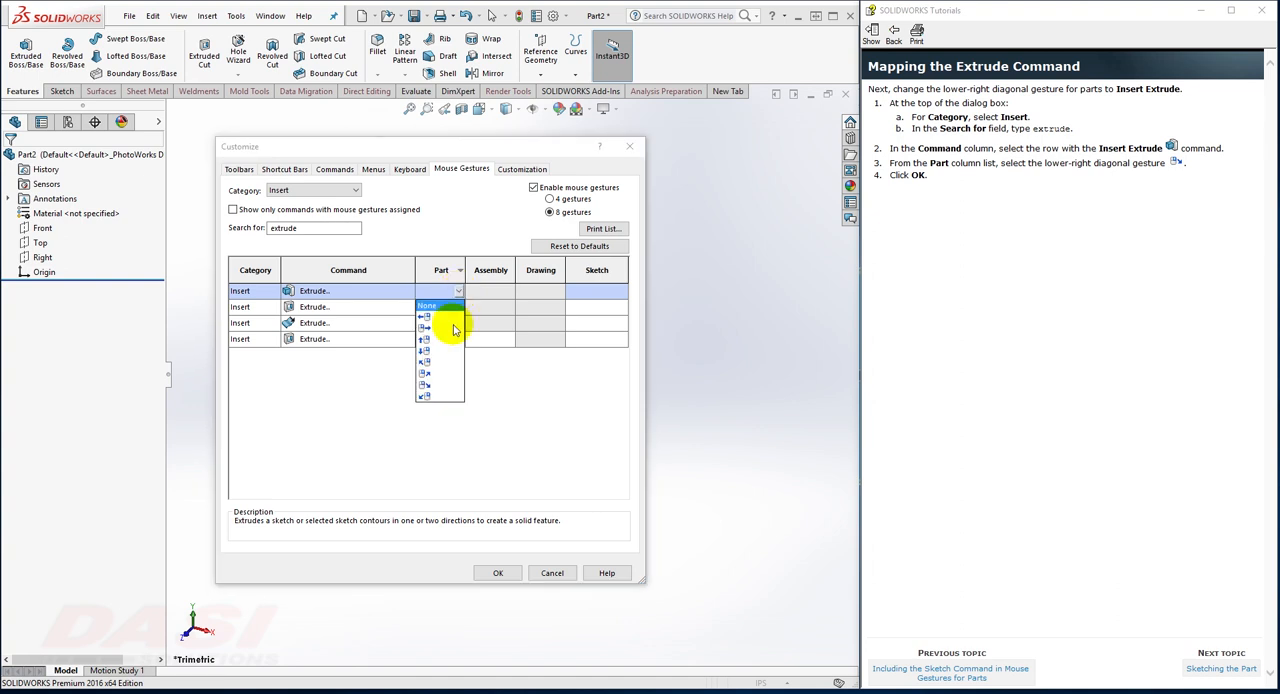
left_click(429, 390)
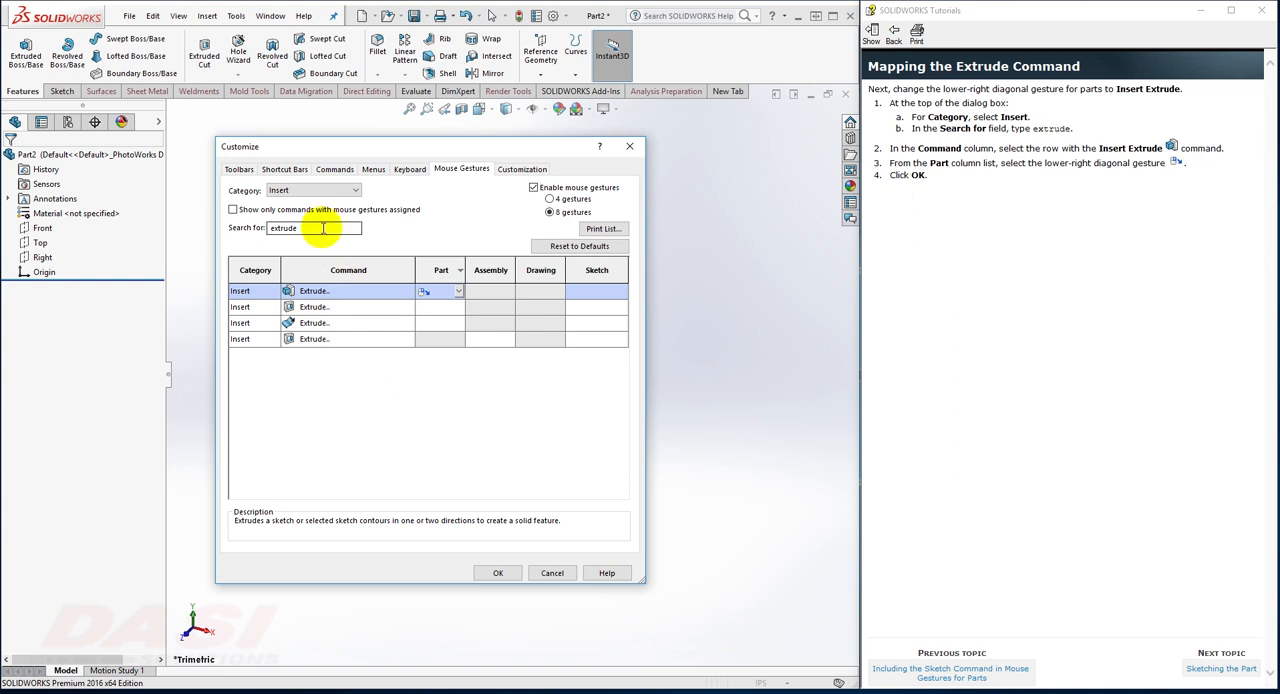
Step: Clear the command search, show all command categories and re-sort the list so commands with part gestures come first
left_click_drag(321, 228, 266, 228)
key("BackSpace")
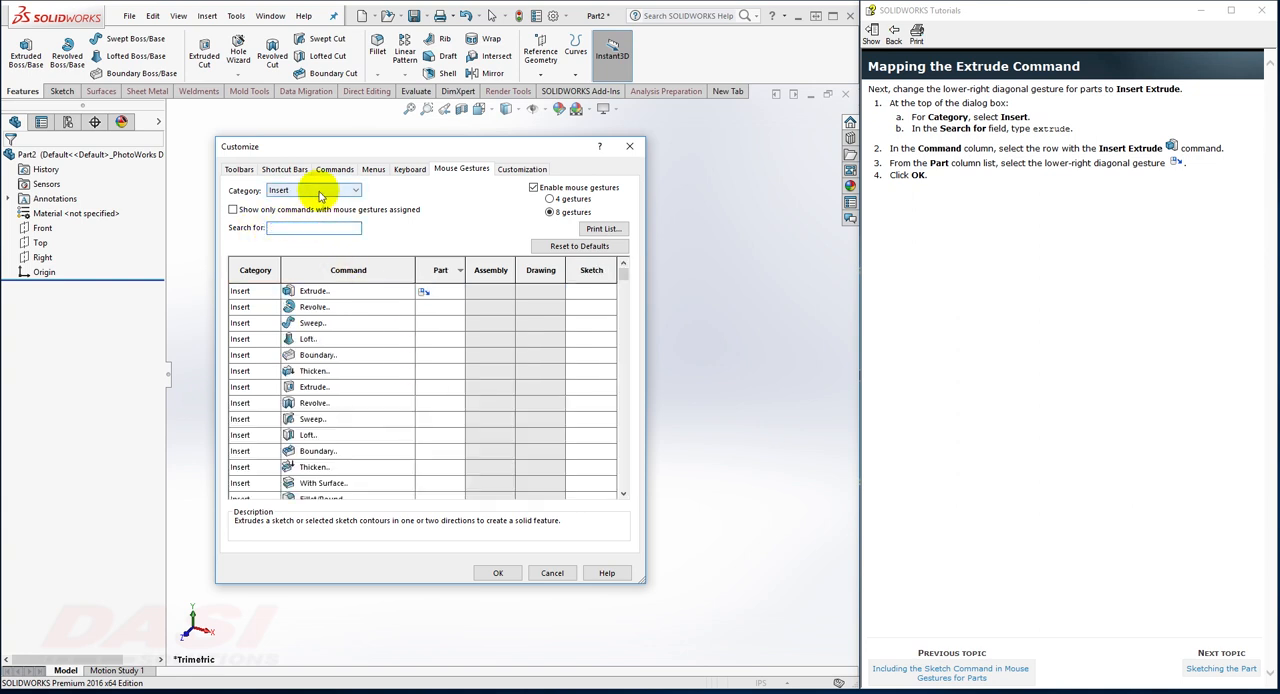
left_click(316, 191)
left_click(300, 202)
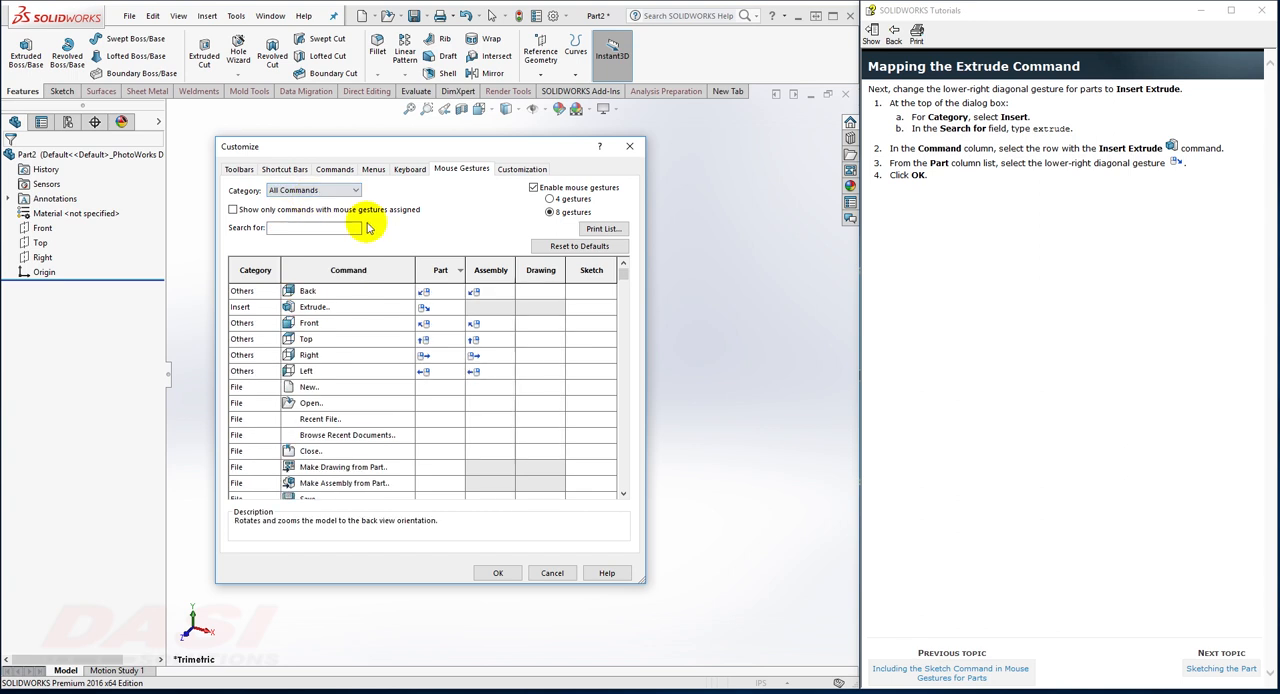
left_click(437, 272)
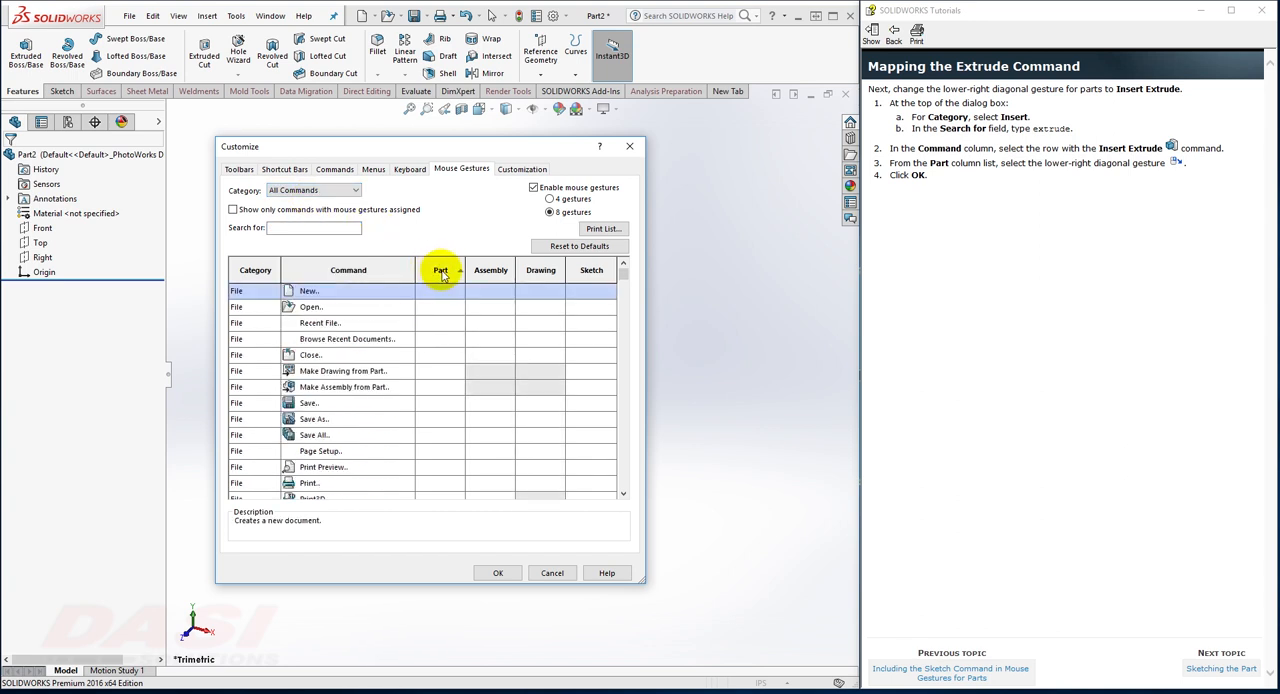
left_click(441, 274)
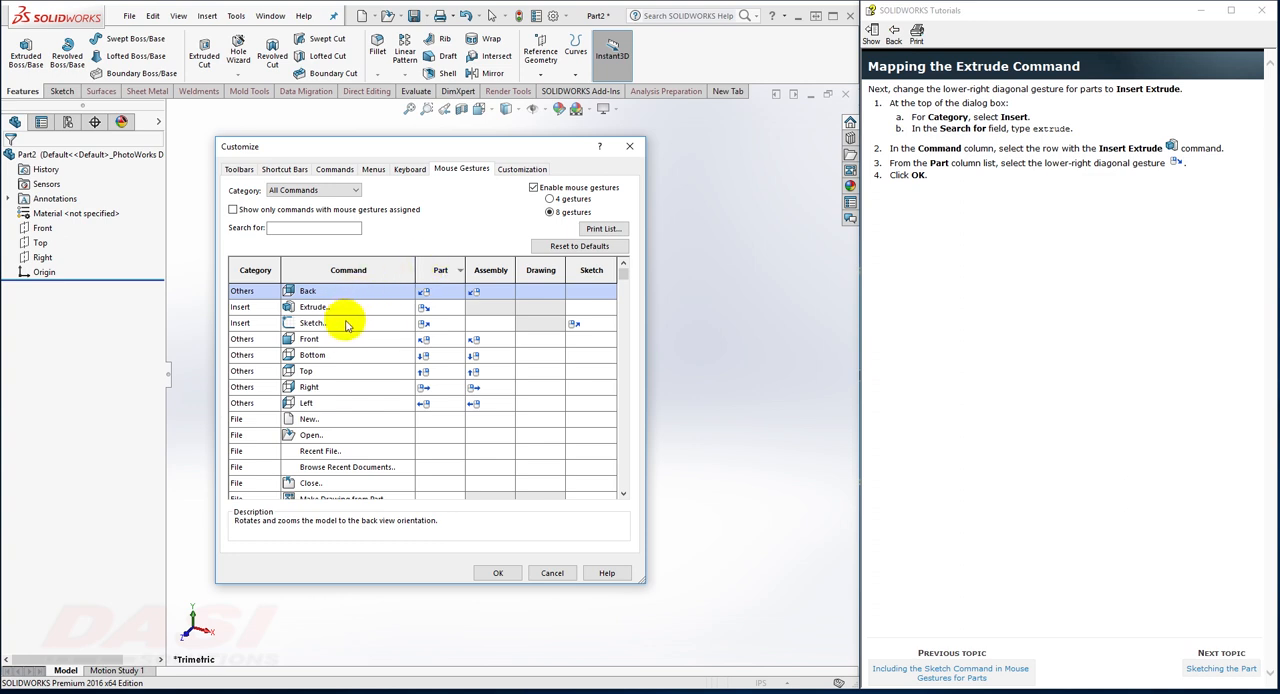
Step: Review the tutorial topic on sketching the part and accept the mouse gesture customization
left_click(1208, 672)
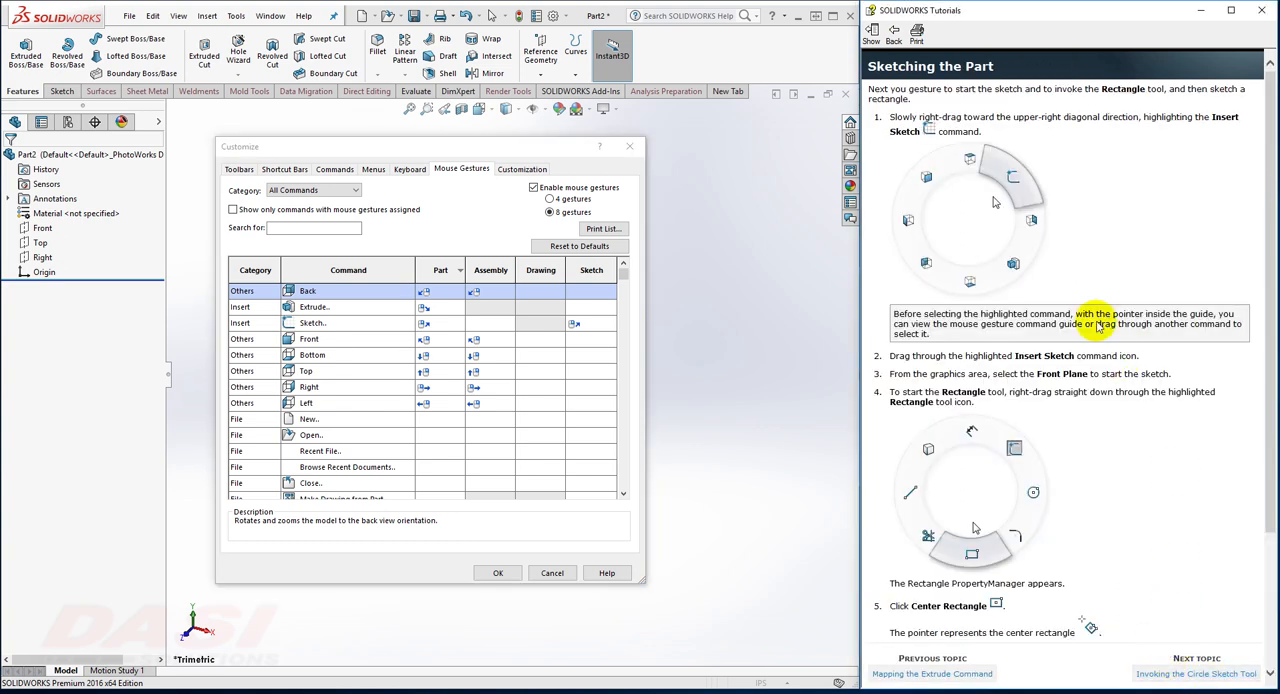
left_click_drag(1262, 257, 1265, 390)
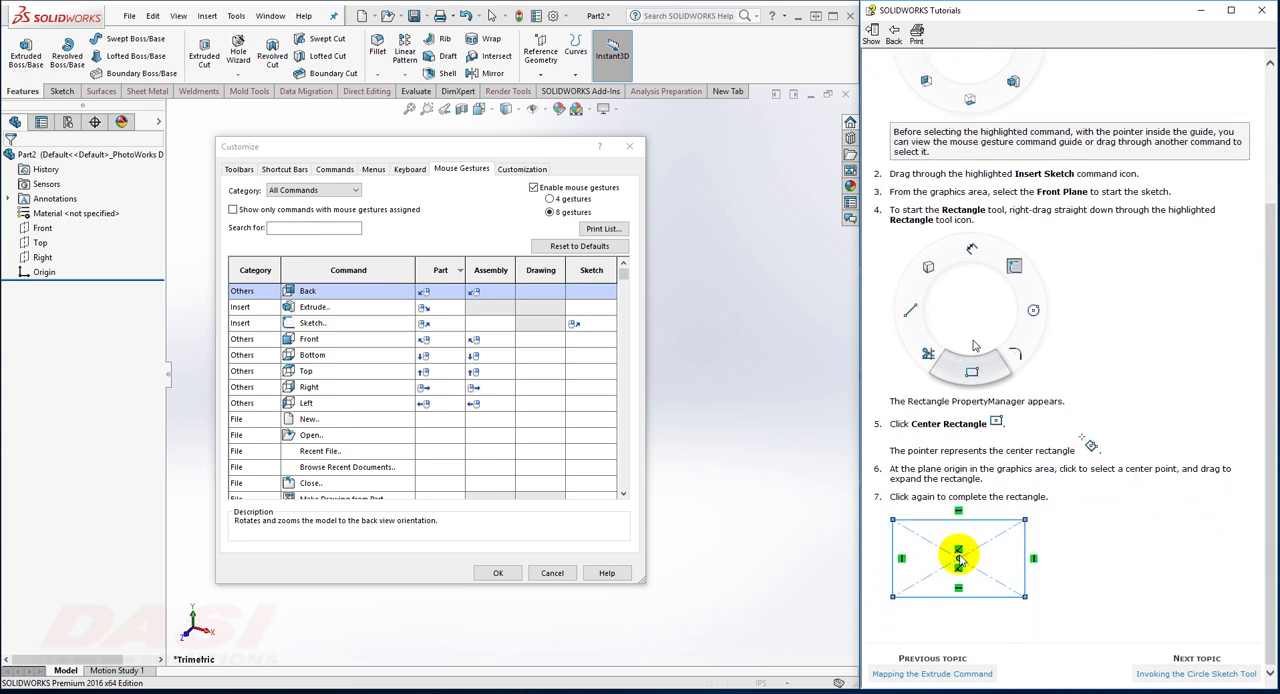
mouse_move(1262, 531)
left_mouse_down()
mouse_move(1272, 410)
mouse_move(1260, 366)
left_mouse_up()
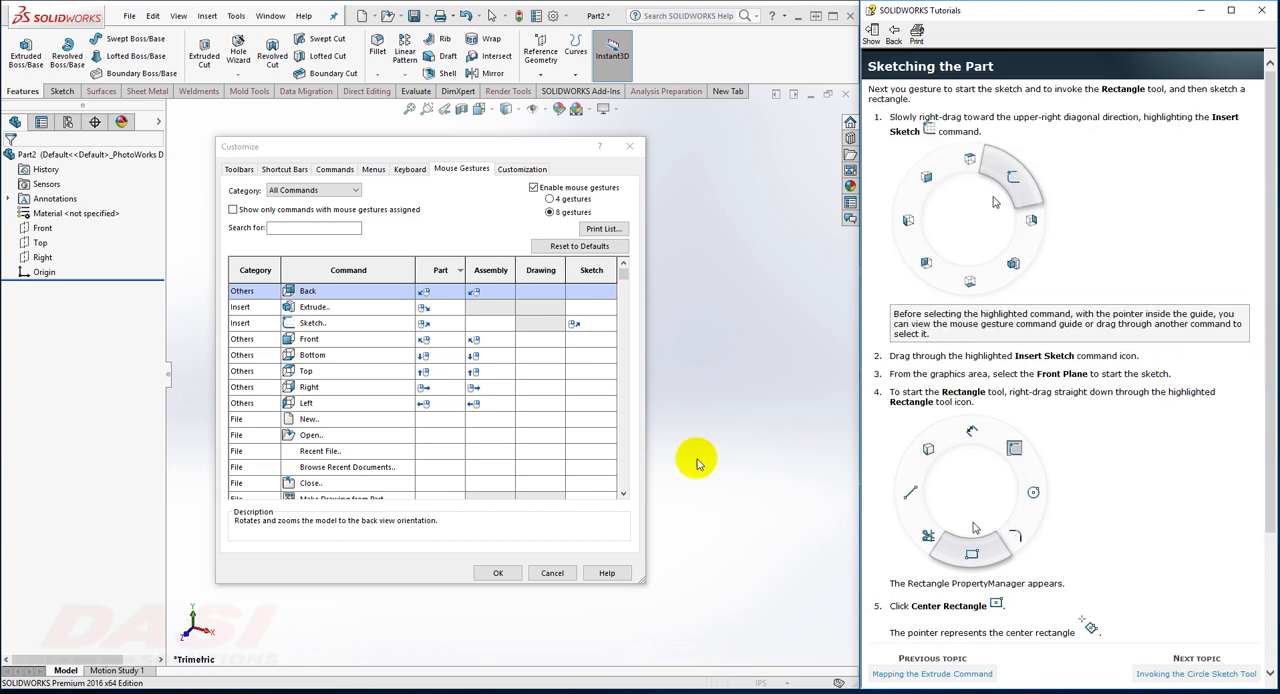
left_click(500, 573)
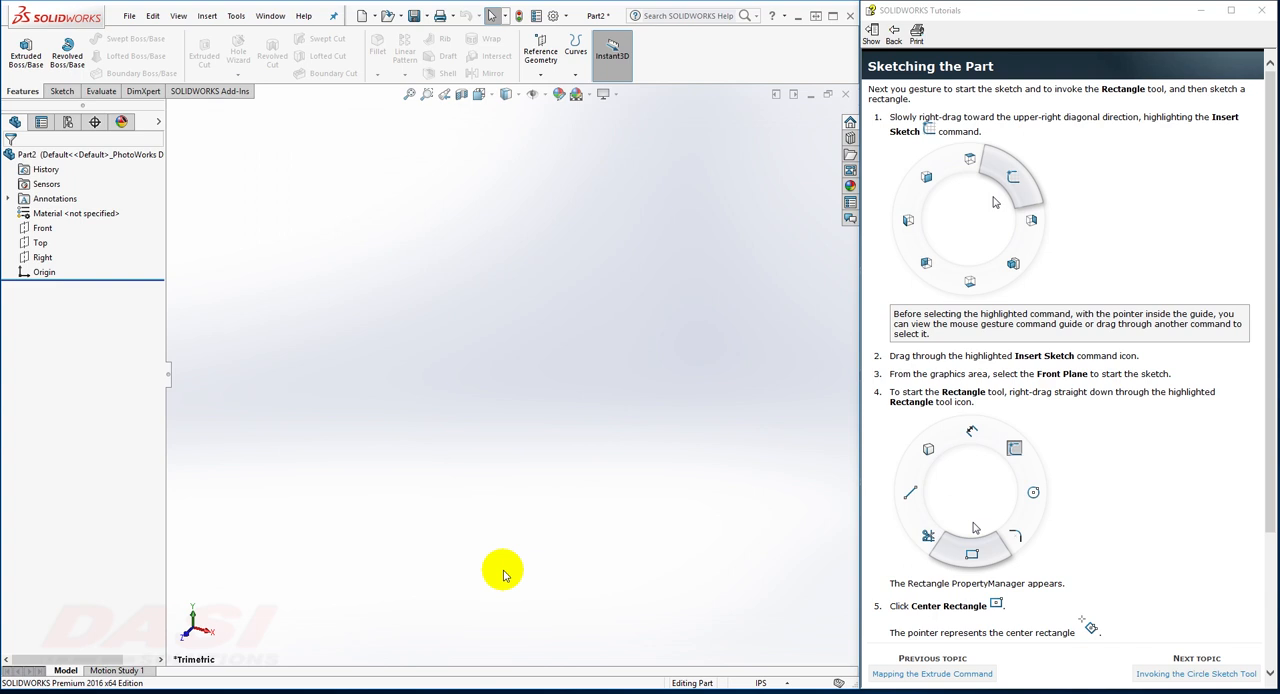
Step: Start a new sketch on the Front plane using the upper-right diagonal mouse gesture
right_click_drag(504, 571, 530, 545)
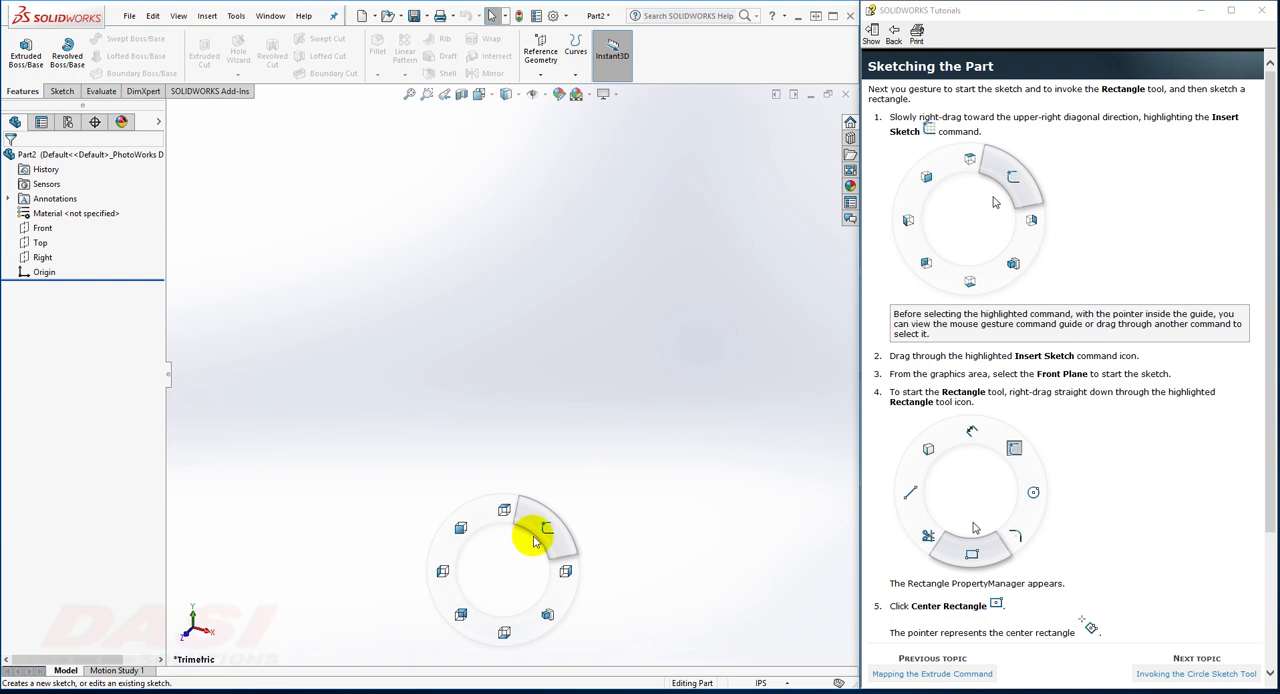
right_click_drag(535, 540, 542, 535)
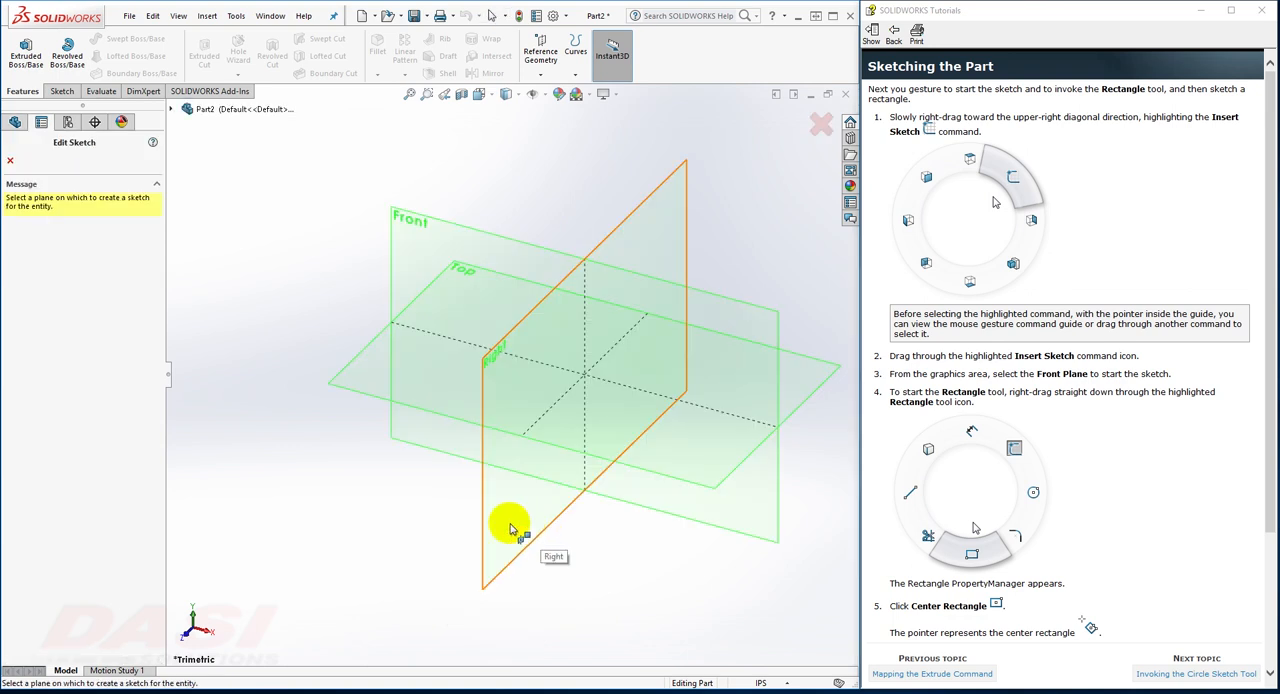
left_click(418, 229)
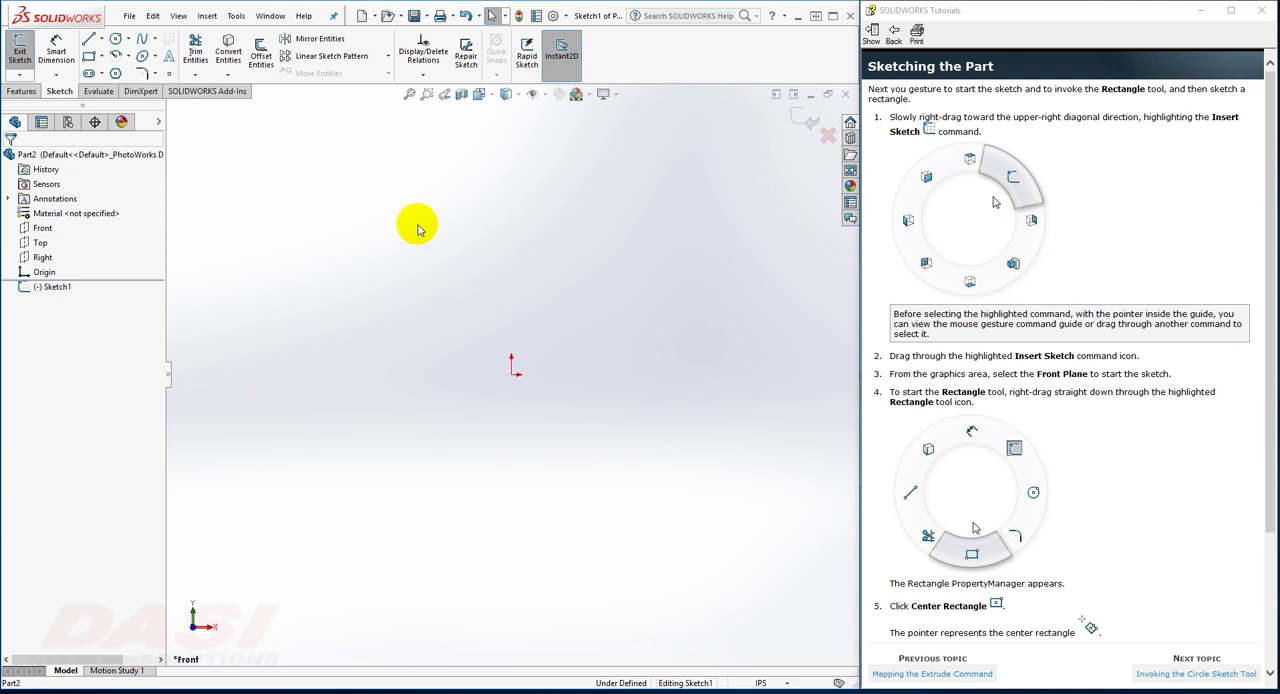
Step: Using the straight-down mouse gesture for the Rectangle tool, sketch a center rectangle about 2.91 by 1.89 in, centered on the origin
right_click_drag(417, 226, 420, 283)
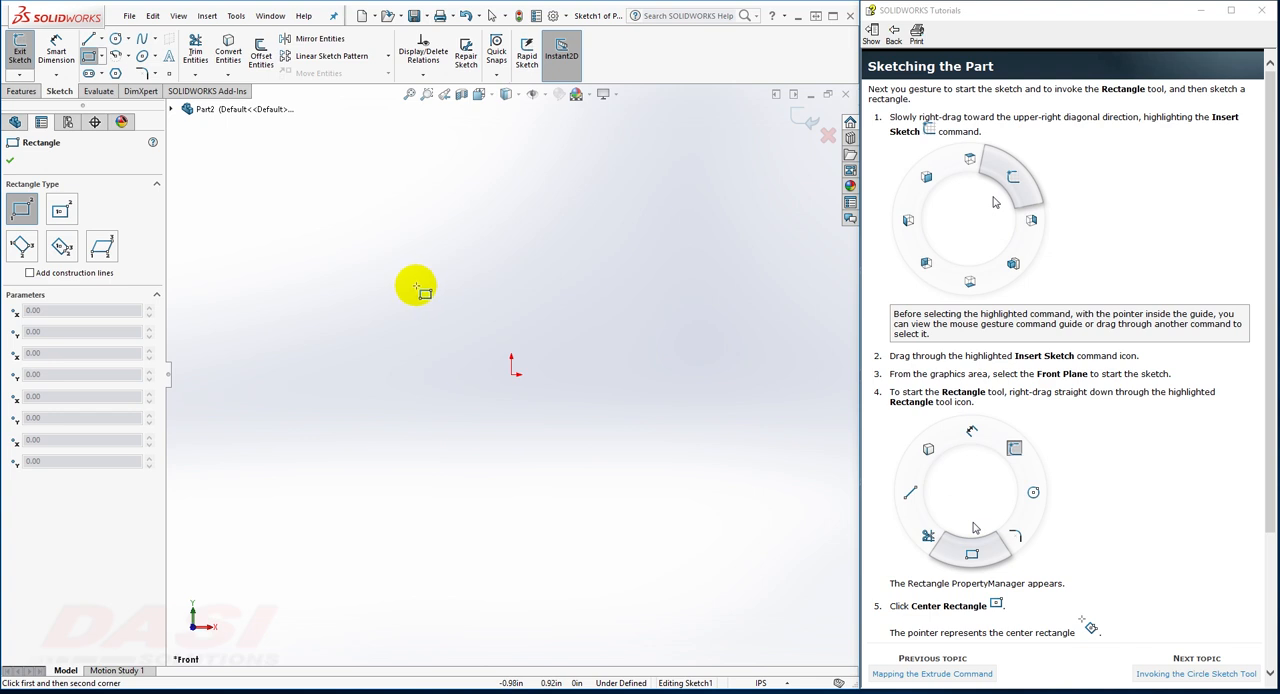
left_click(62, 212)
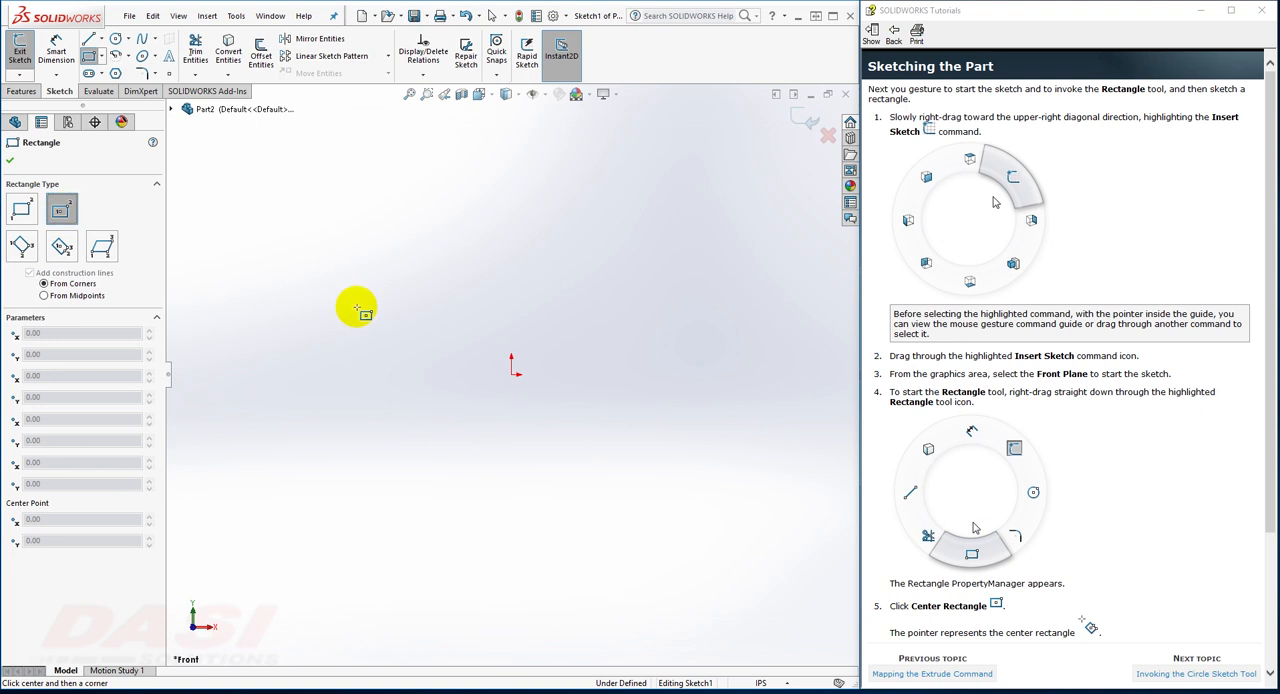
left_click(513, 372)
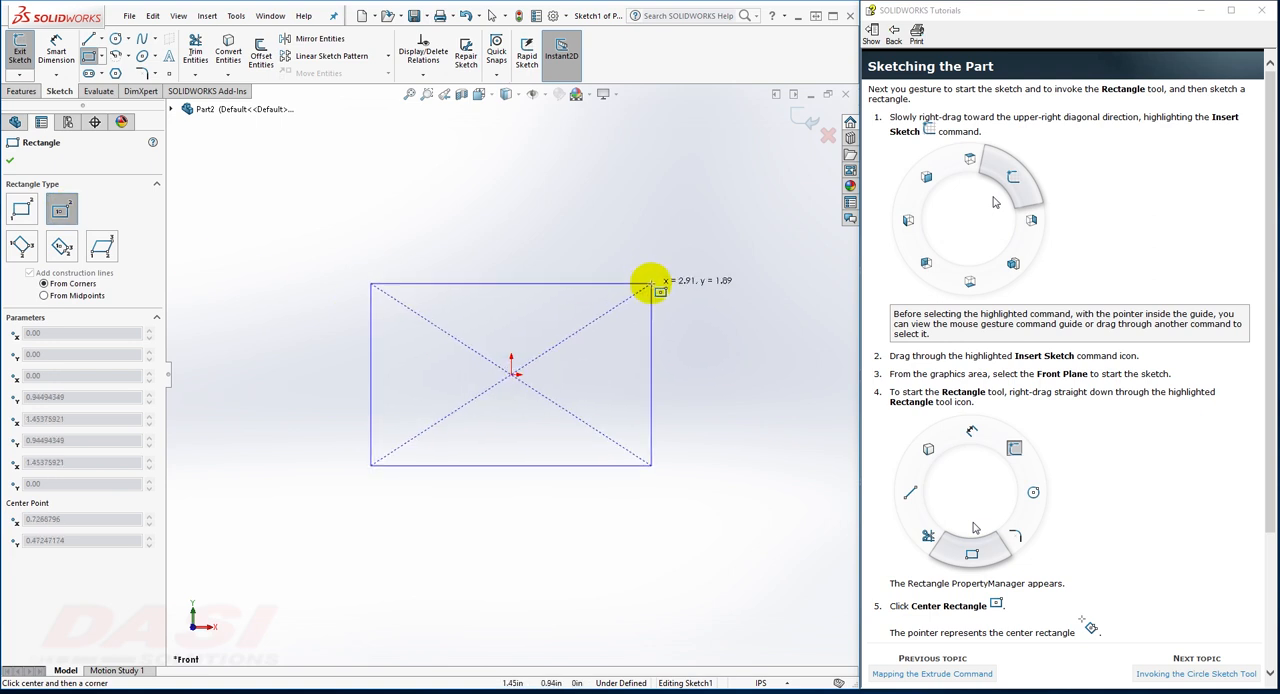
left_click(651, 285)
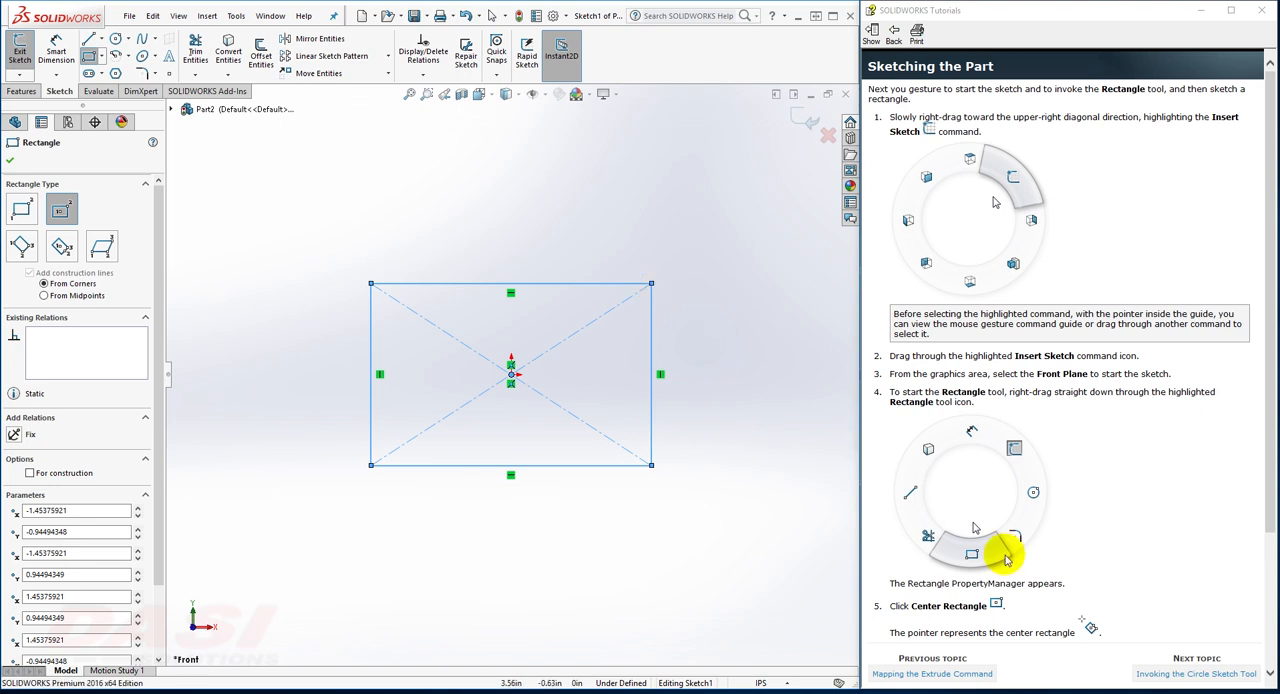
Step: Following the next tutorial topic, use the straight-right mouse gesture to sketch a circle of about 0.61 in radius centered on the origin
left_click(1150, 673)
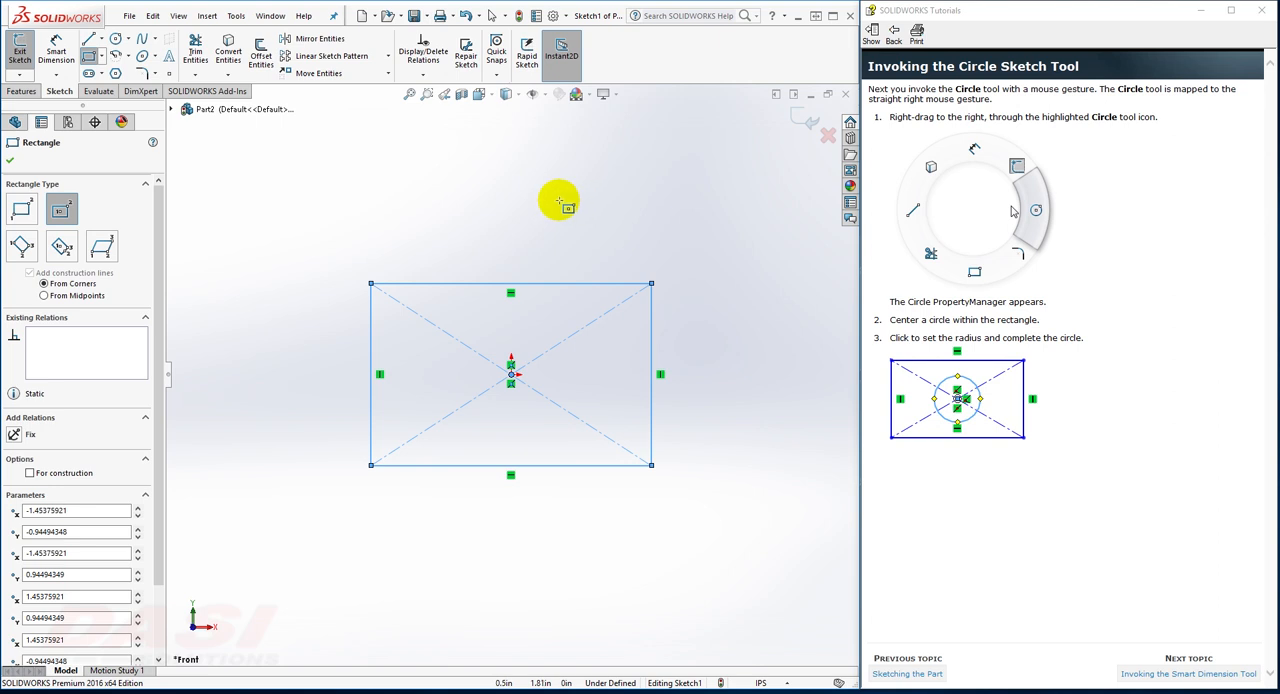
right_click_drag(563, 203, 630, 202)
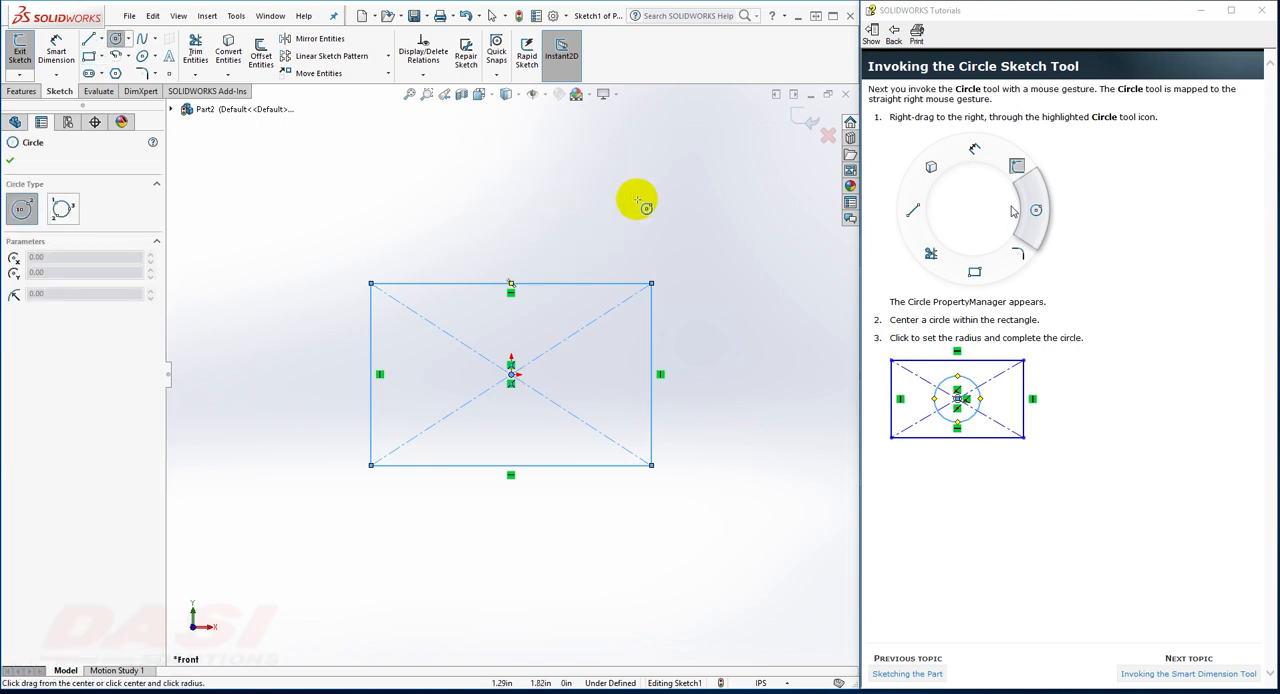
left_click(511, 374)
left_click(568, 370)
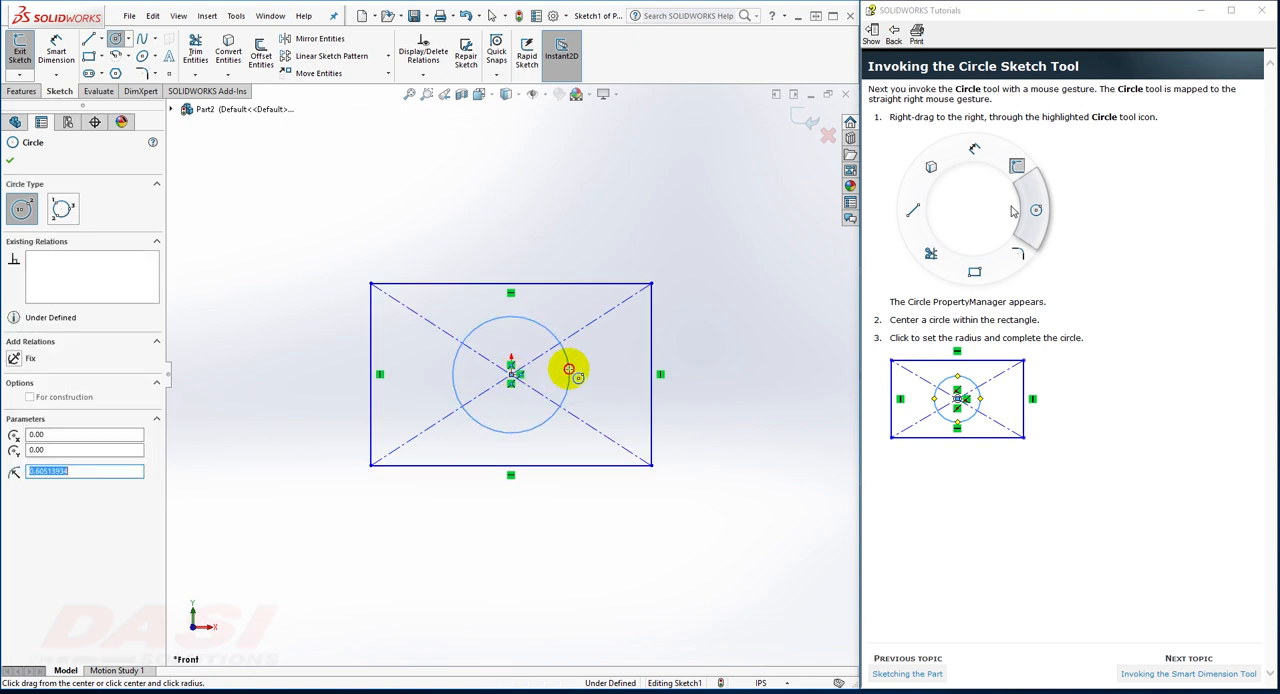
Step: Following the next topic, use the straight-up Smart Dimension gesture to set the distance between the rectangle's two upper corners to 1.6 in
left_click(1152, 674)
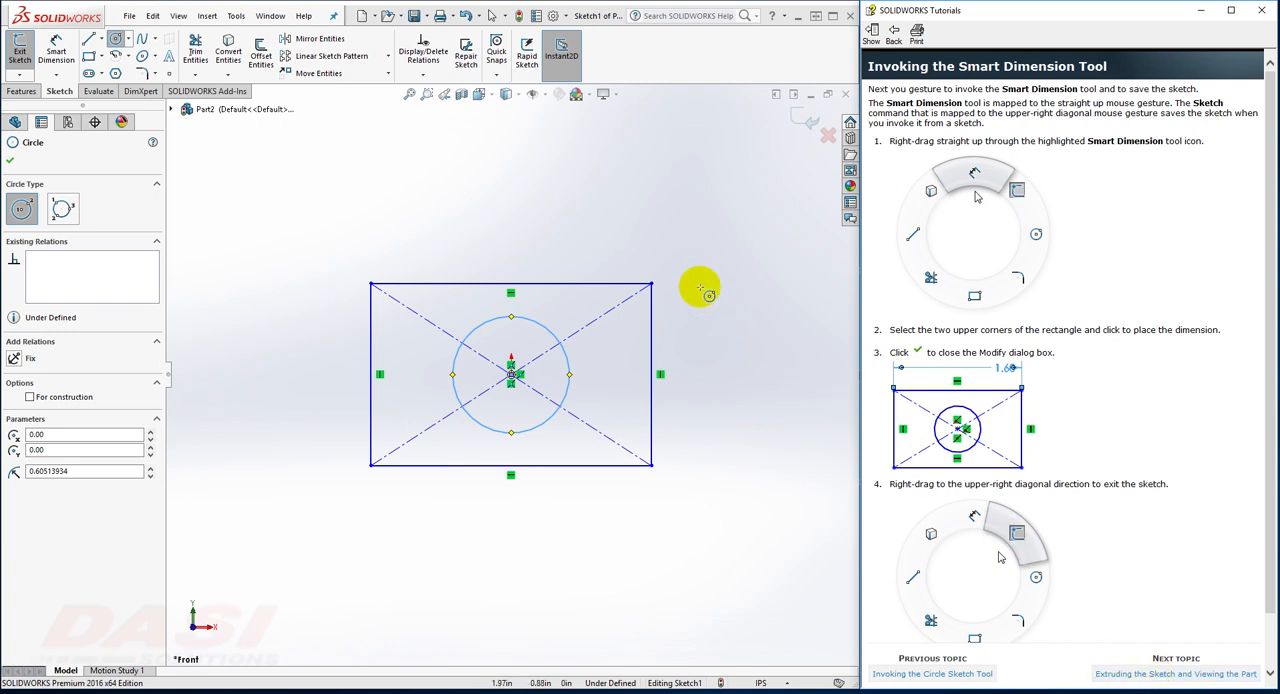
right_click_drag(612, 236, 617, 158)
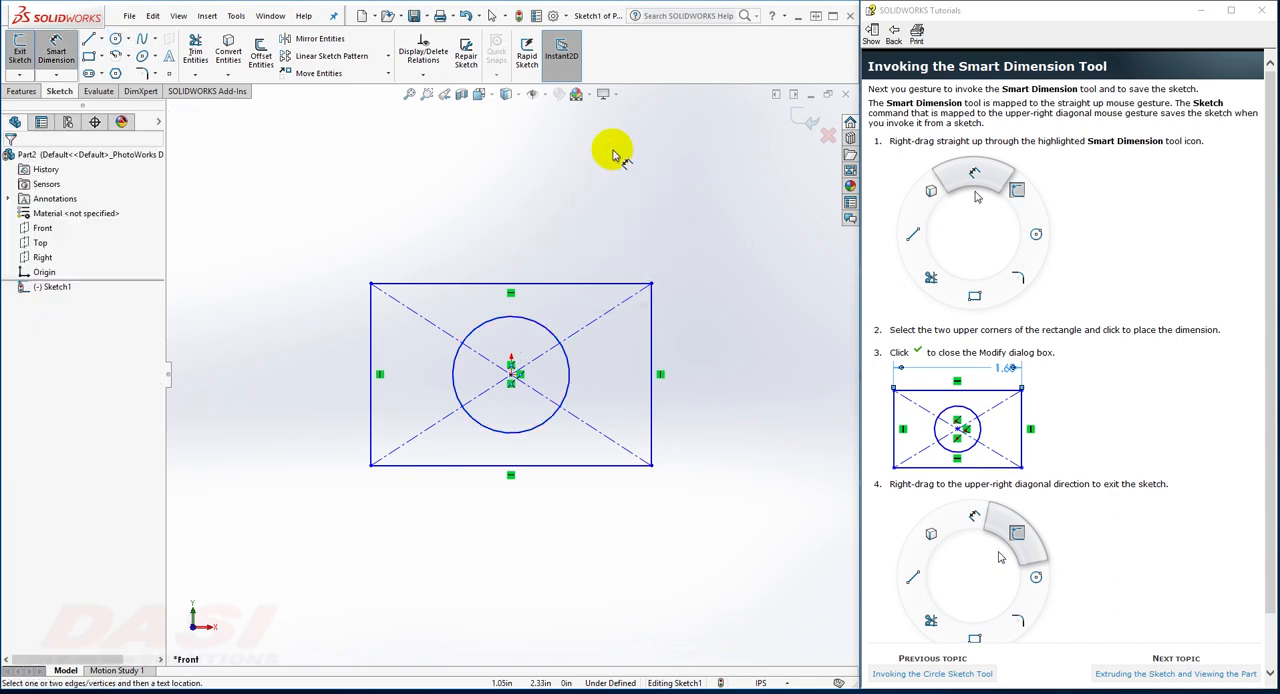
left_click(372, 286)
left_click(650, 285)
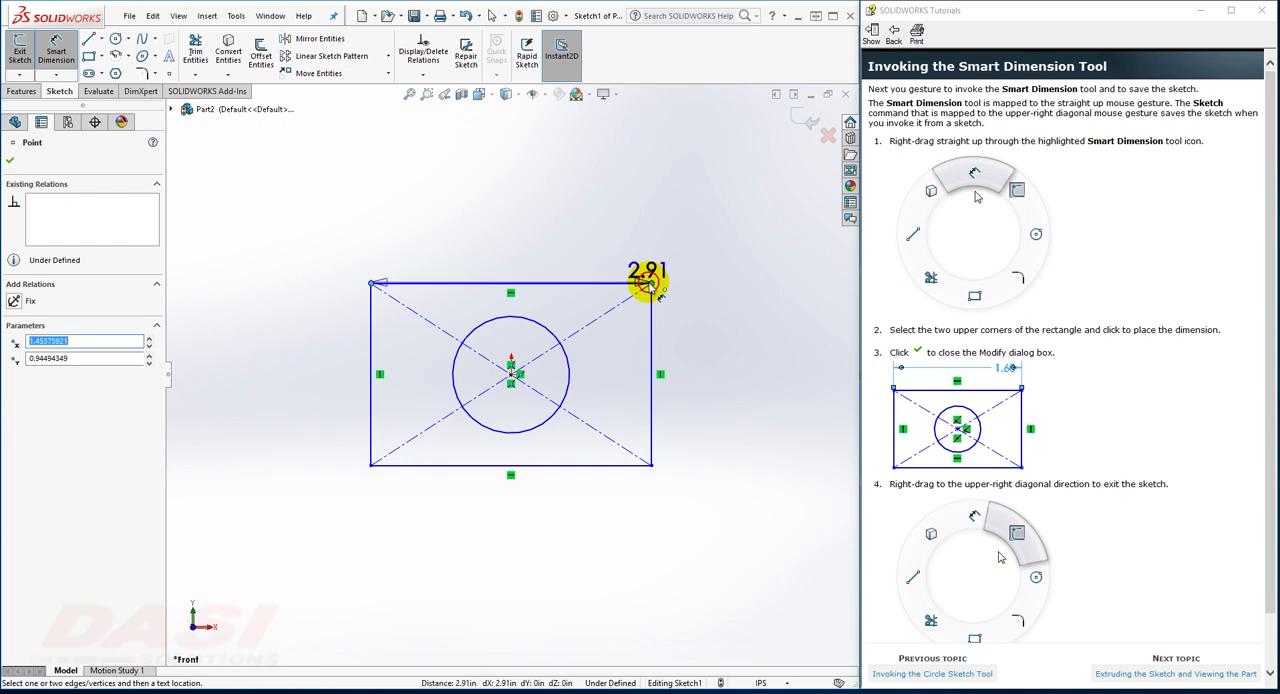
left_click(561, 221)
type("1.6")
key("Return")
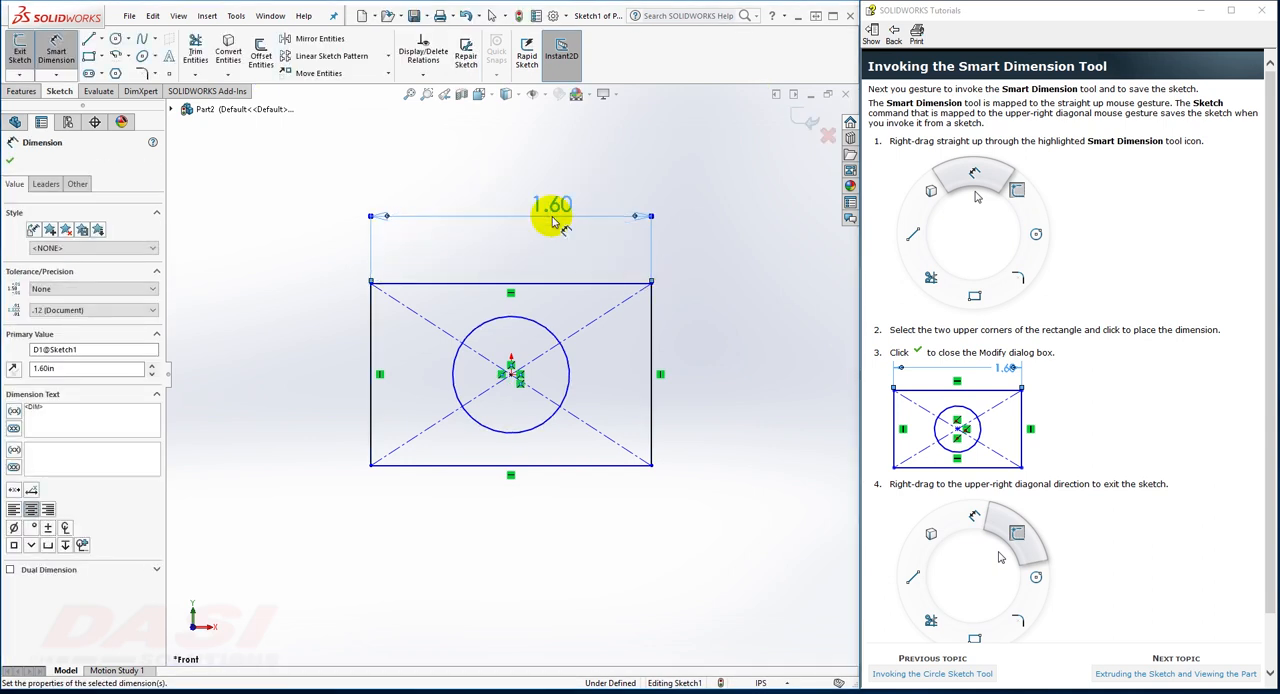
Step: Following the last topic, extrude the sketch 0.4 in and display the part's back view, using the diagonal mouse gestures
left_click(1129, 674)
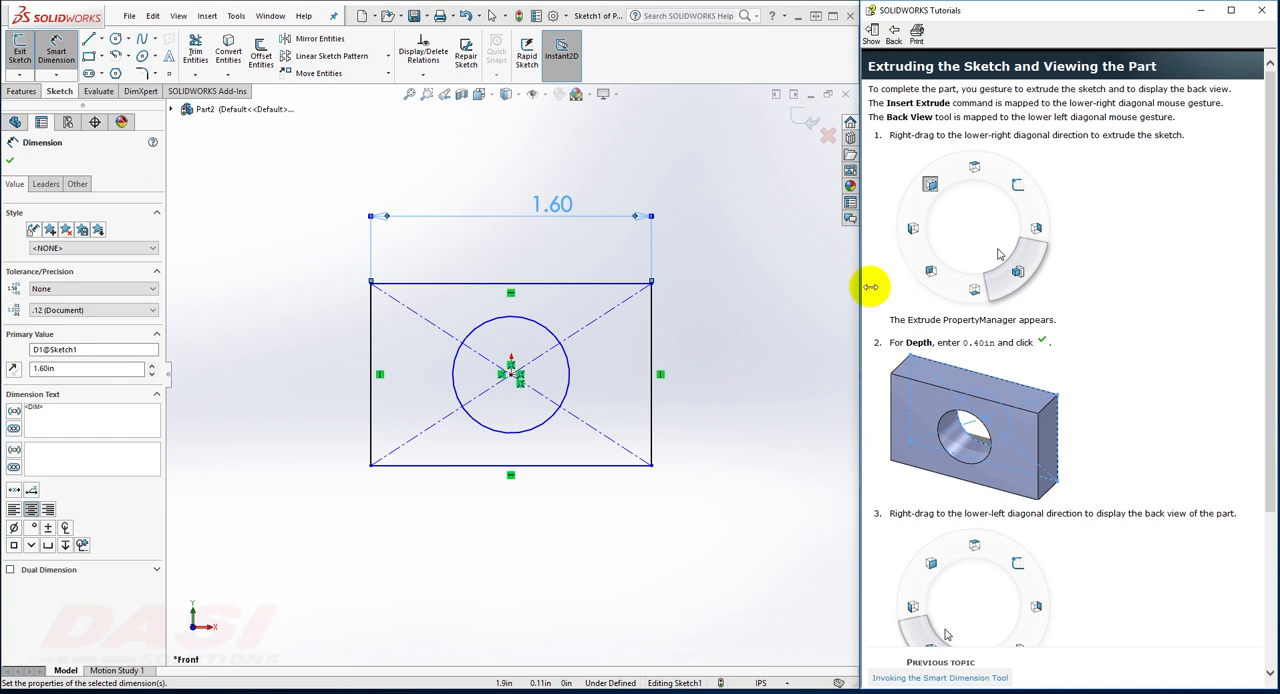
mouse_move(694, 297)
right_mouse_down()
mouse_move(714, 292)
mouse_move(743, 248)
mouse_move(700, 243)
mouse_move(737, 271)
right_mouse_up()
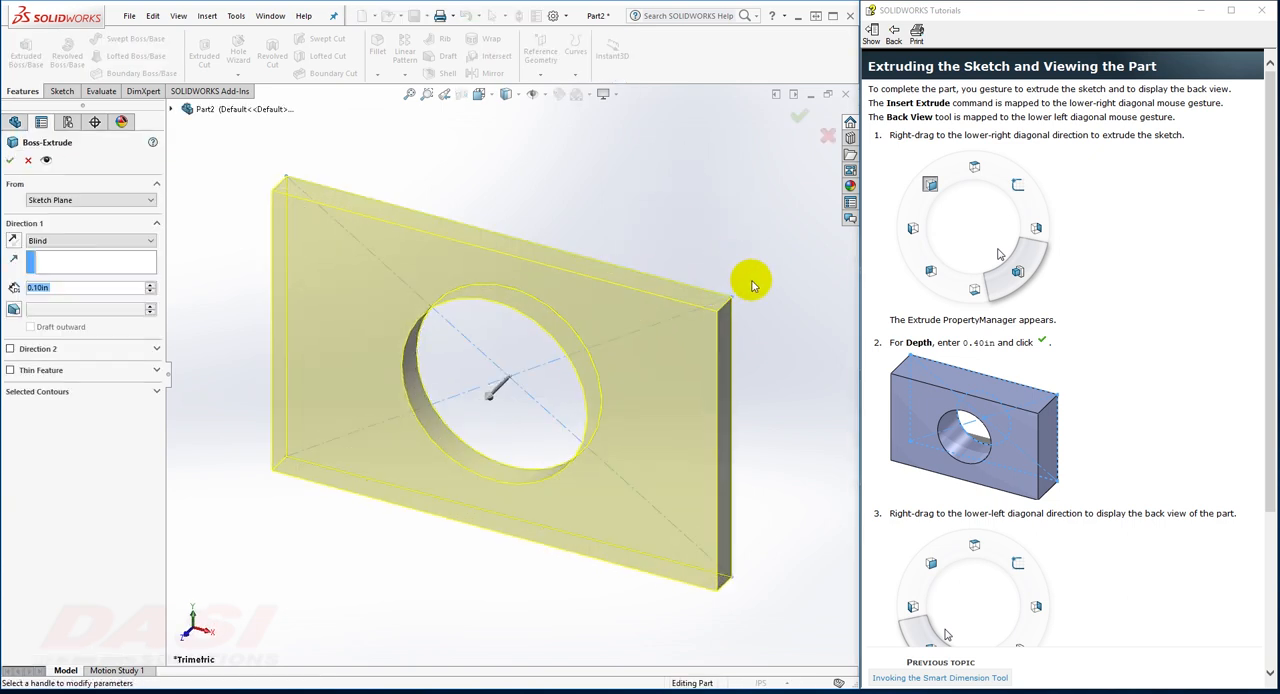
type(".4")
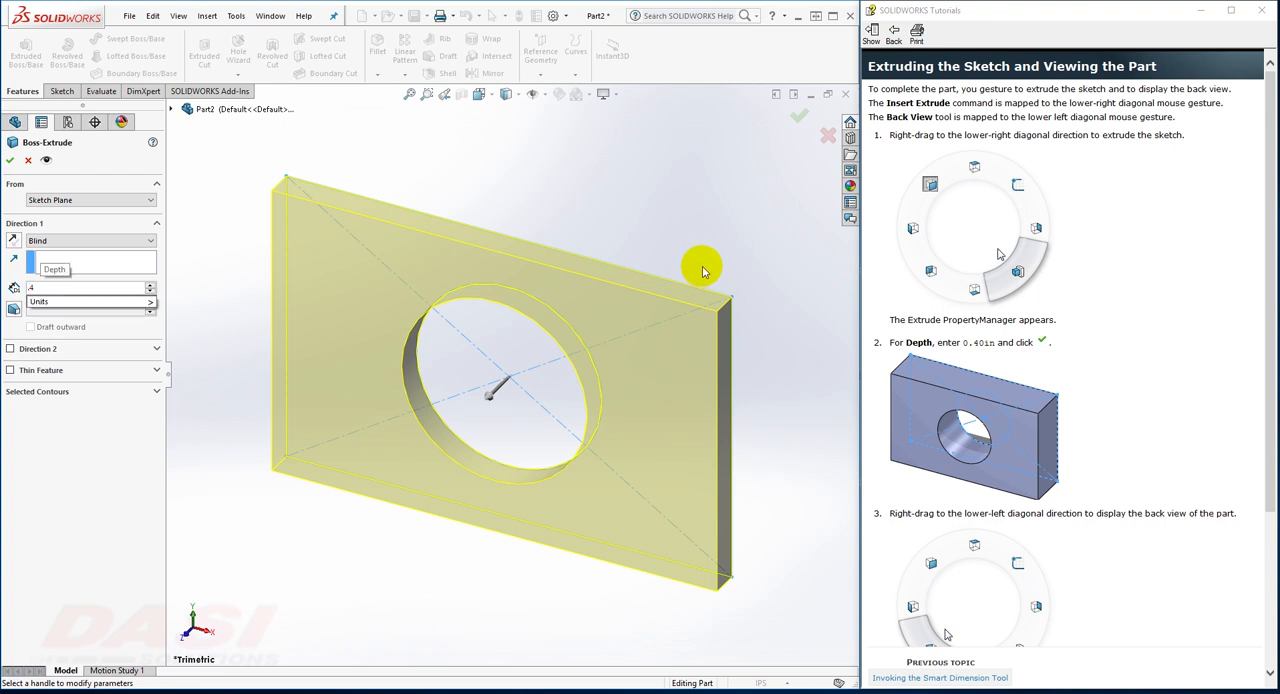
left_click(802, 119)
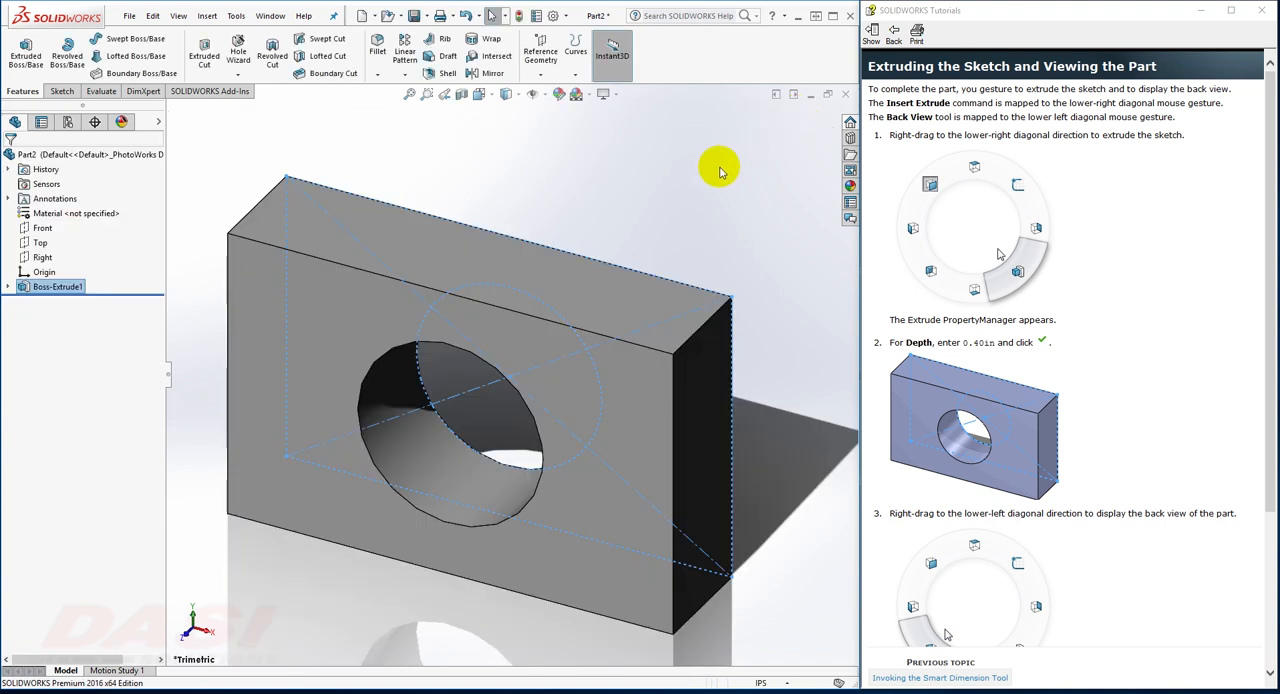
right_click_drag(719, 174, 677, 200)
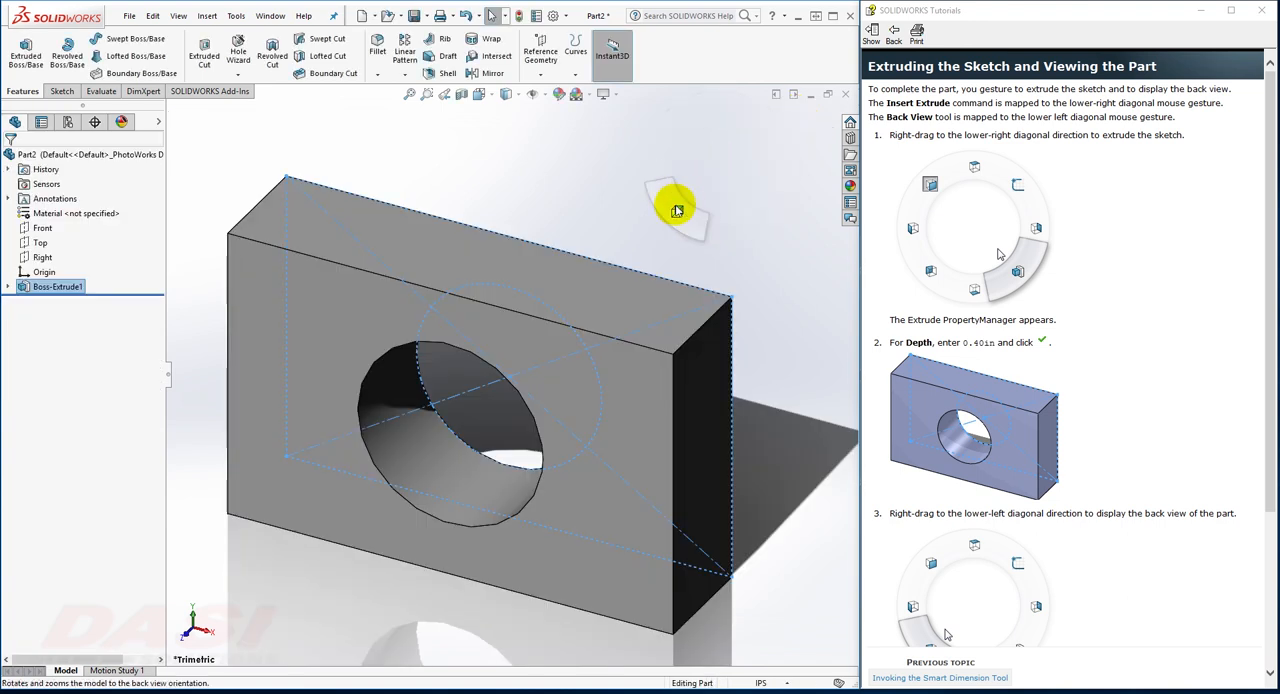